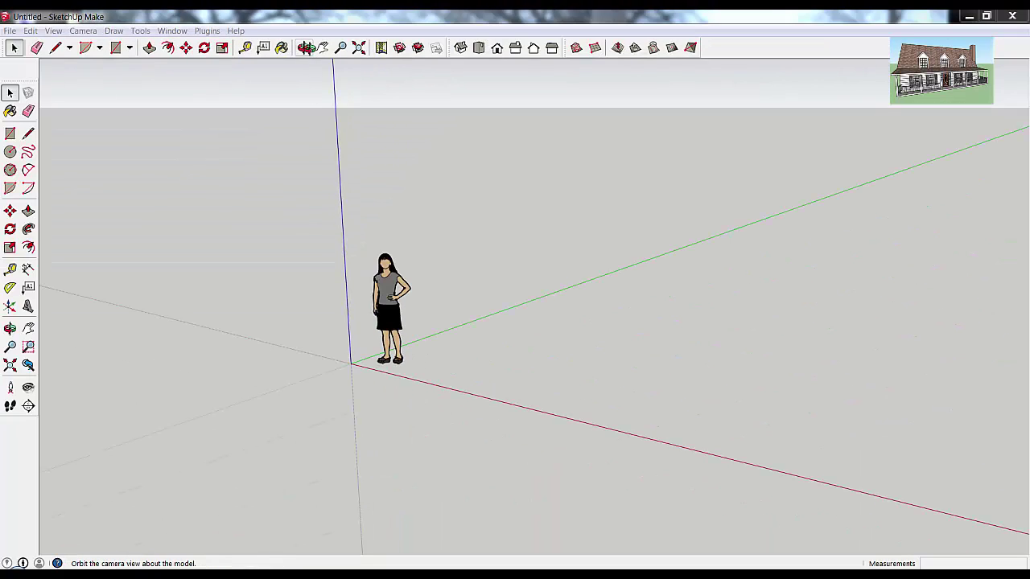
# Step: Orbit around the standing figure from several angles and zoom in on it, ending with a higher view over the ground
pyautogui.click(303, 47)
pyautogui.moveTo(416, 337); pyautogui.dragTo(473, 346)
pyautogui.scroll(3, 489, 326)
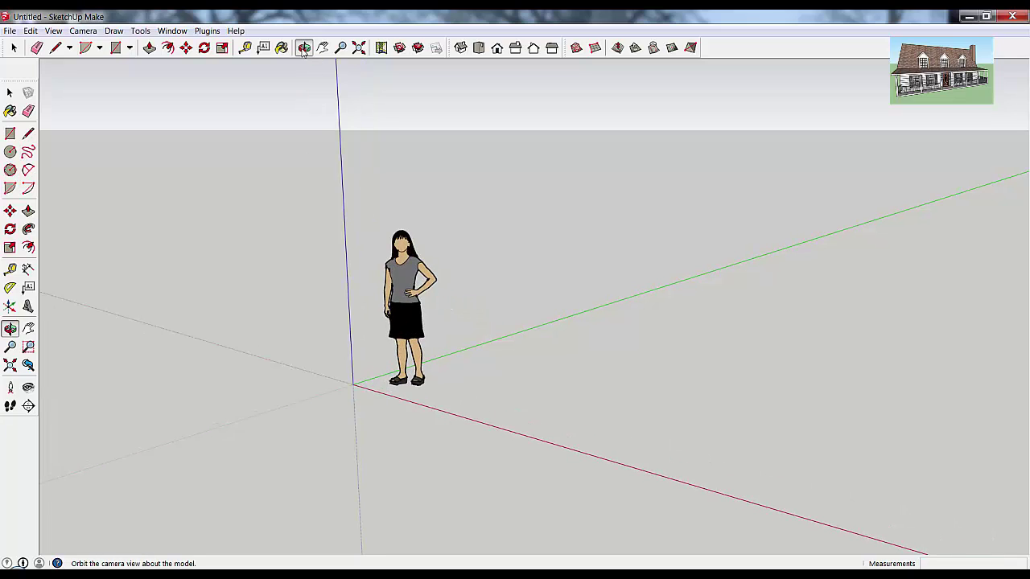
pyautogui.click(304, 49)
pyautogui.moveTo(485, 285); pyautogui.dragTo(375, 338)
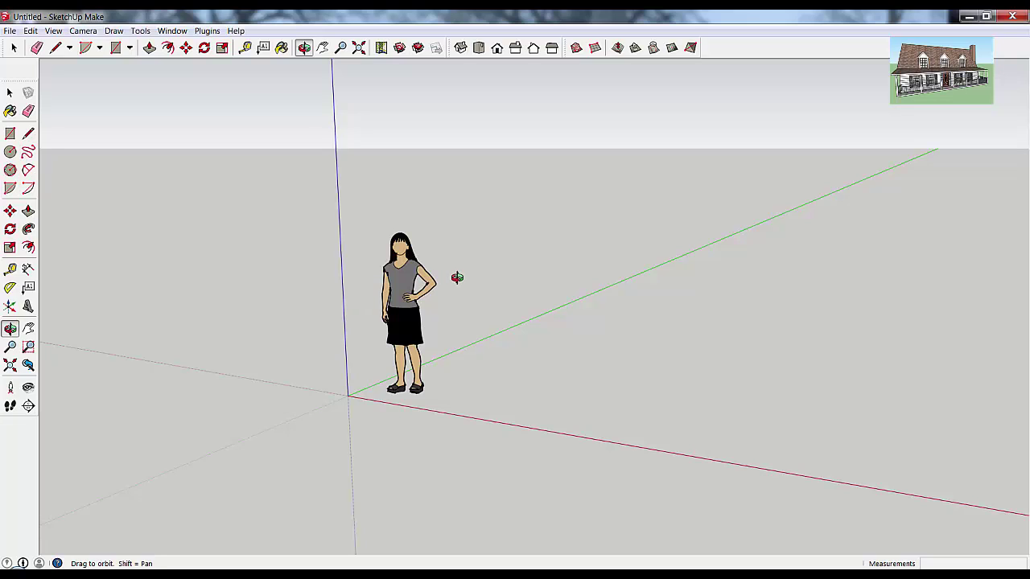
pyautogui.moveTo(547, 276); pyautogui.dragTo(453, 285)
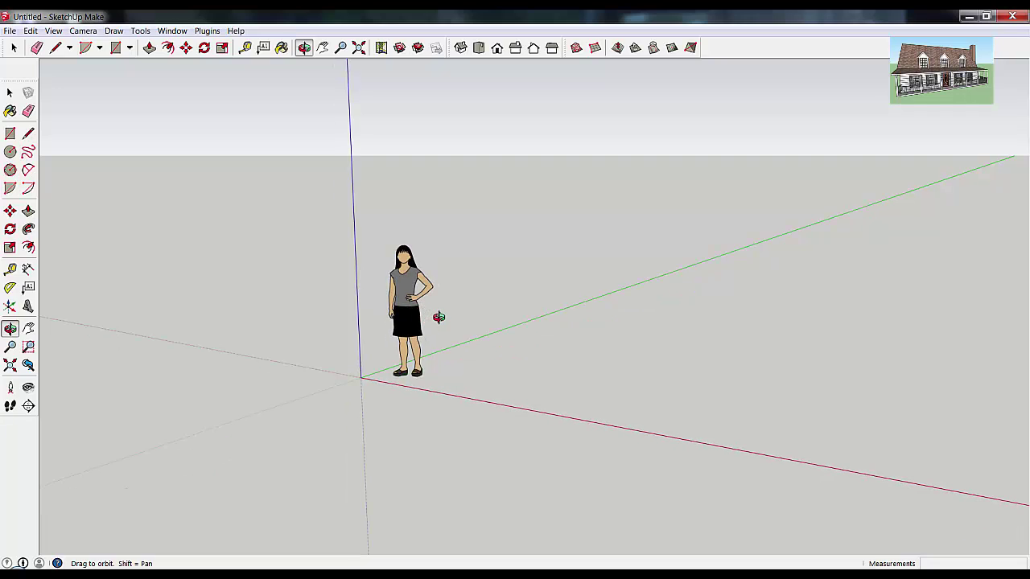
pyautogui.moveTo(439, 314); pyautogui.dragTo(439, 319)
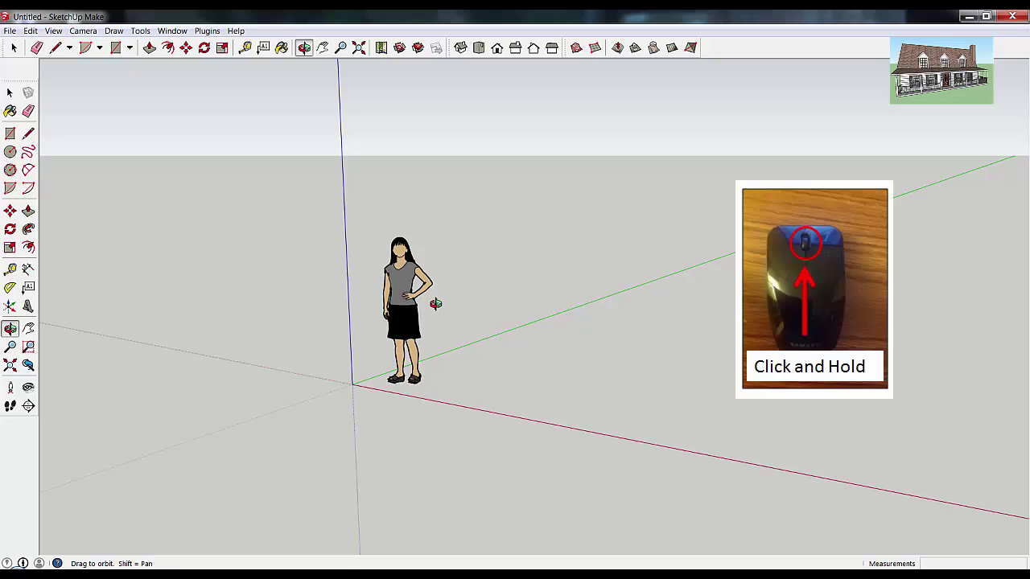
pyautogui.moveTo(420, 298)
pyautogui.mouseDown(button='middle')
pyautogui.moveTo(812, 317)
pyautogui.moveTo(892, 303)
pyautogui.moveTo(566, 317)
pyautogui.moveTo(294, 287)
pyautogui.moveTo(366, 327)
pyautogui.moveTo(740, 290)
pyautogui.moveTo(848, 311)
pyautogui.moveTo(926, 296)
pyautogui.moveTo(984, 266)
pyautogui.moveTo(816, 306)
pyautogui.moveTo(531, 308)
pyautogui.moveTo(408, 302)
pyautogui.moveTo(410, 291)
pyautogui.mouseUp(button='middle')
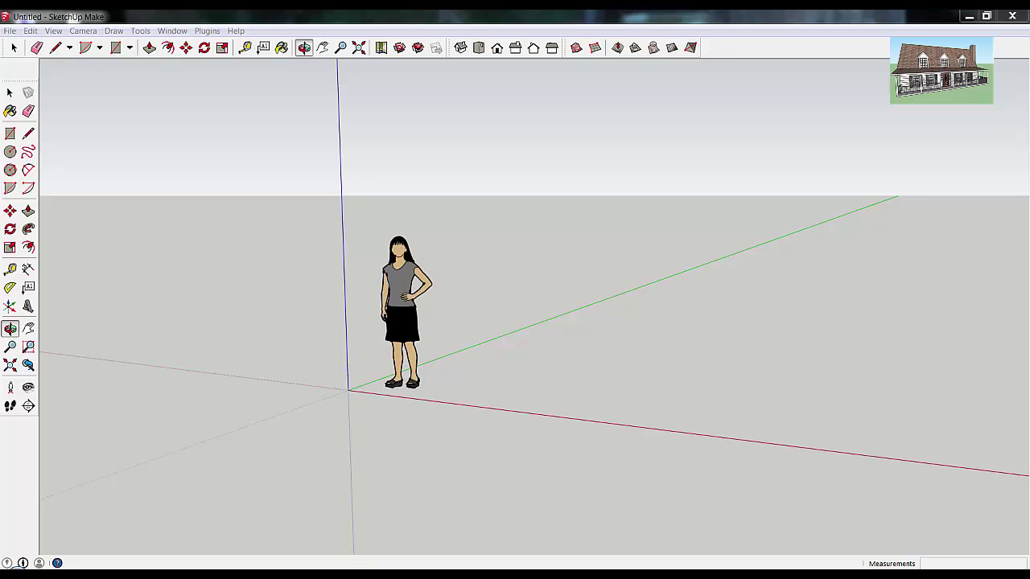
pyautogui.moveTo(344, 275)
pyautogui.mouseDown(button='middle')
pyautogui.moveTo(420, 311)
pyautogui.moveTo(410, 286)
pyautogui.moveTo(432, 266)
pyautogui.moveTo(407, 402)
pyautogui.moveTo(559, 515)
pyautogui.moveTo(407, 416)
pyautogui.mouseUp(button='middle')
# Step: Start a circle on the ground beside the origin and orbit the view both ways while its radius is still open
pyautogui.click(432, 265)
pyautogui.press('c')
pyautogui.click(445, 417)
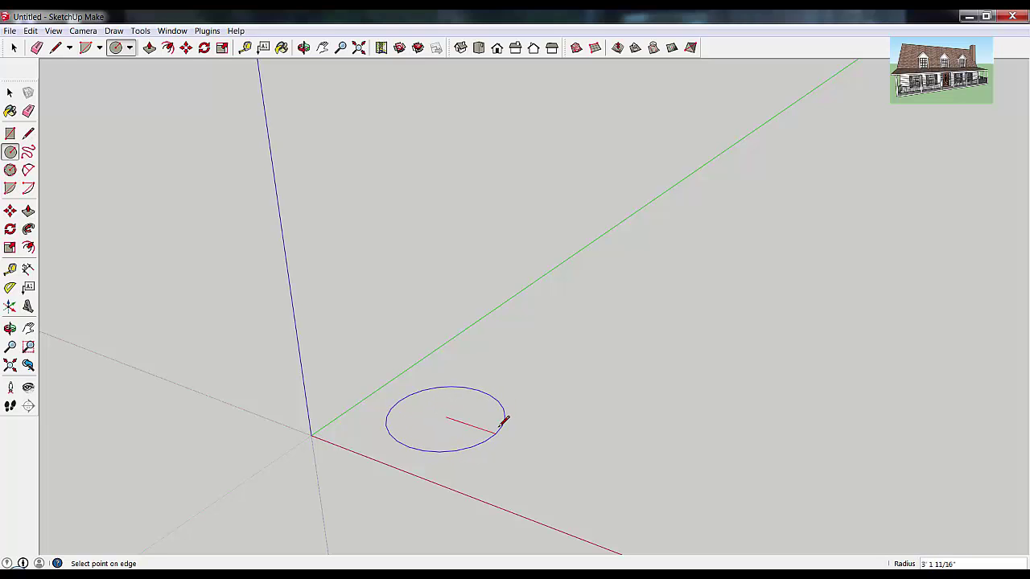
pyautogui.press('o')
pyautogui.moveTo(517, 421); pyautogui.dragTo(765, 377)
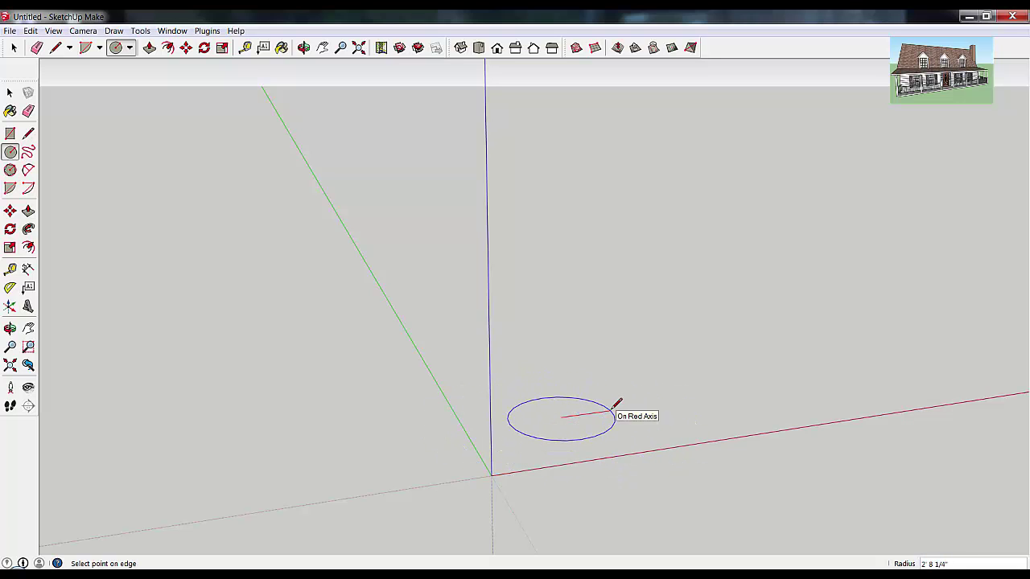
pyautogui.moveTo(597, 408); pyautogui.dragTo(416, 399, button='middle')
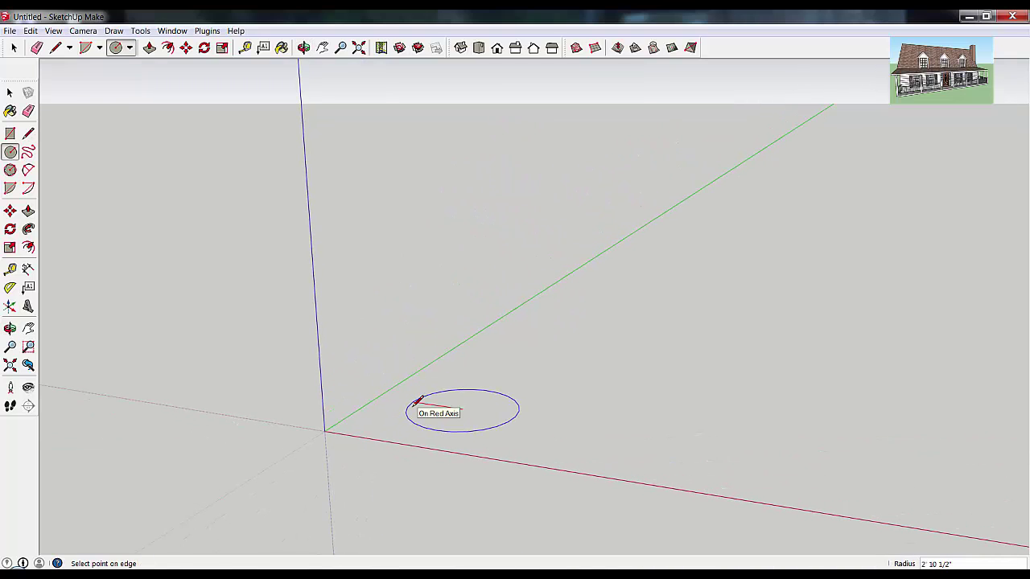
# Step: Start a line parallel to the green axis near the origin, orbit the view before setting its endpoint, and abandon it
pyautogui.press('l')
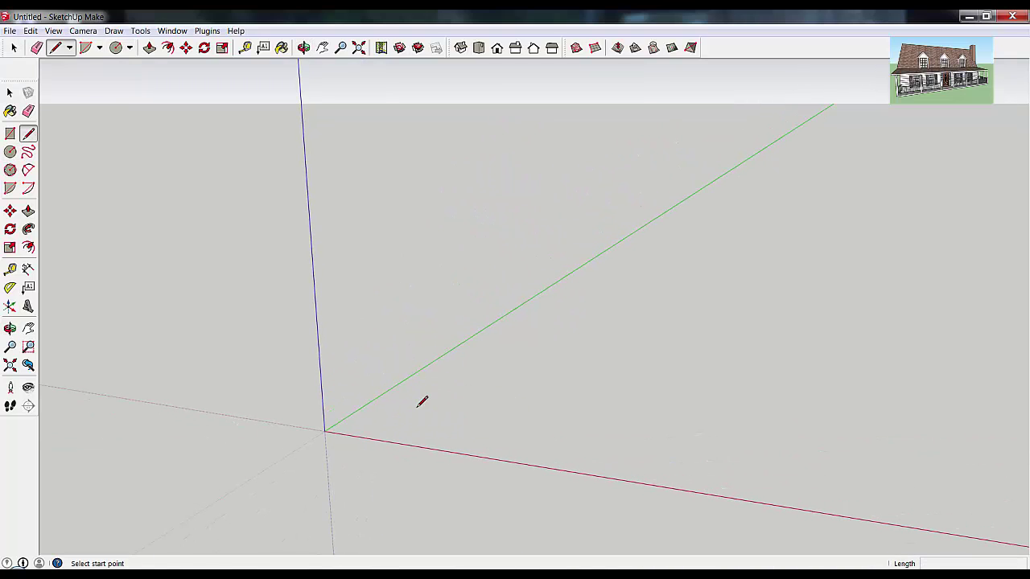
pyautogui.click(432, 417)
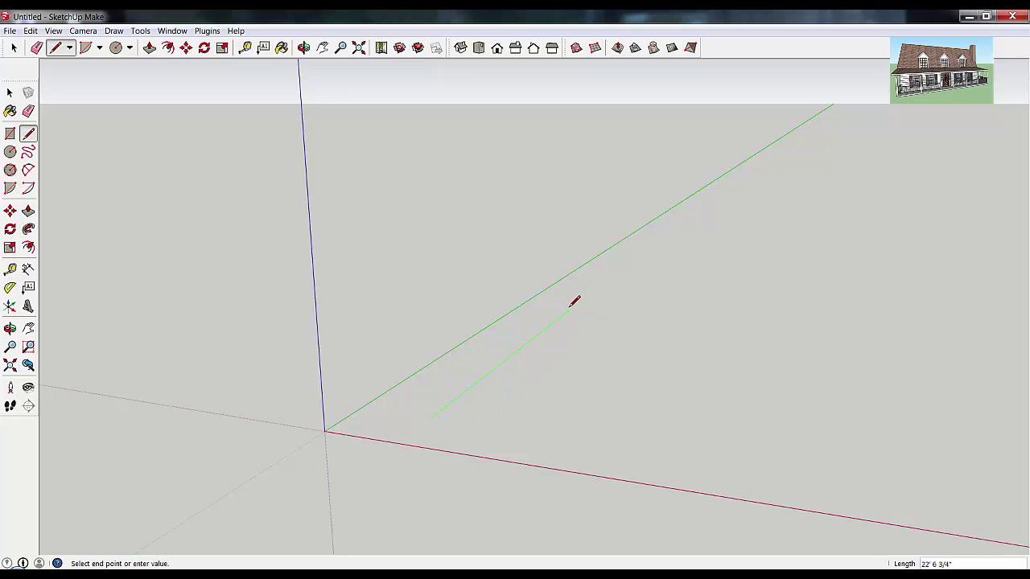
pyautogui.moveTo(574, 302); pyautogui.dragTo(395, 315, button='middle')
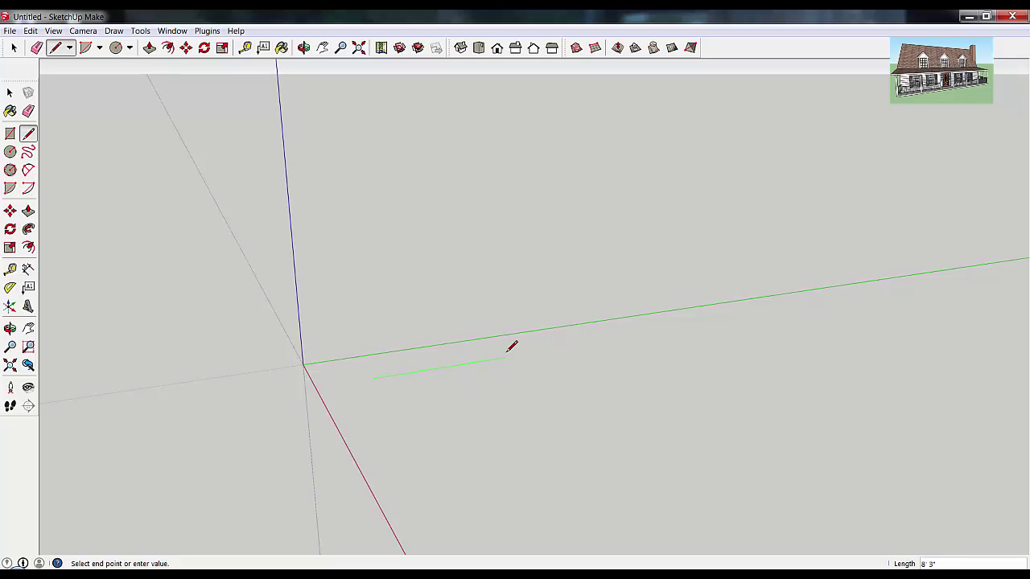
pyautogui.press('space')
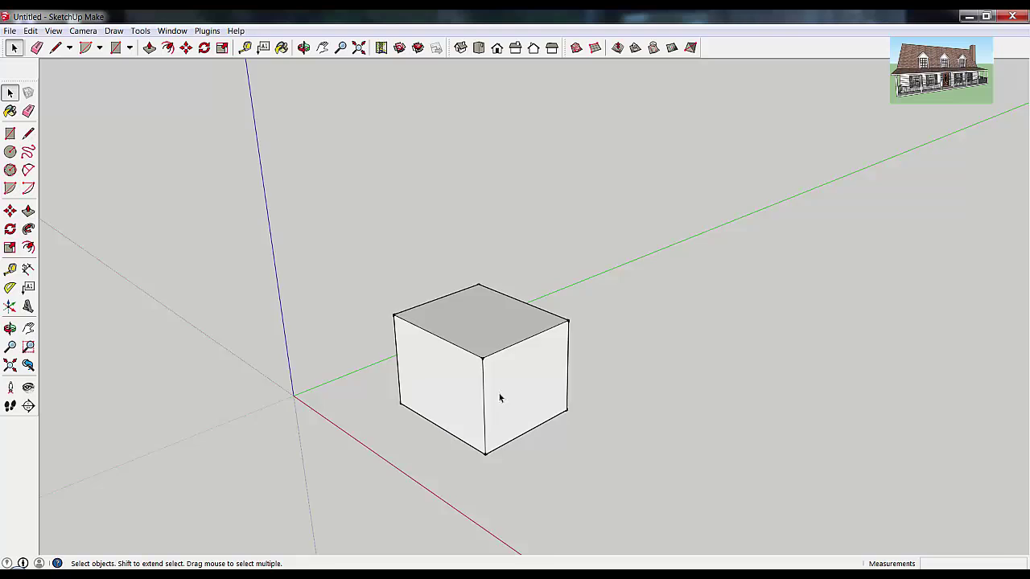
# Step: Zoom on the box and orbit until its white face along the red axis faces the viewer
pyautogui.scroll(-2, 499, 393)
pyautogui.scroll(4, 512, 408)
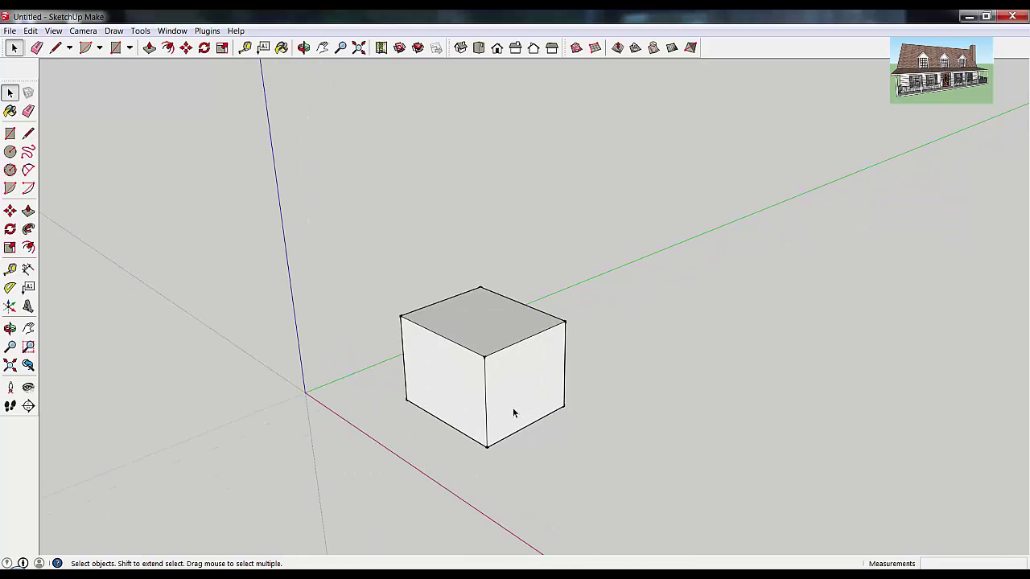
pyautogui.moveTo(558, 379); pyautogui.dragTo(346, 415, button='middle')
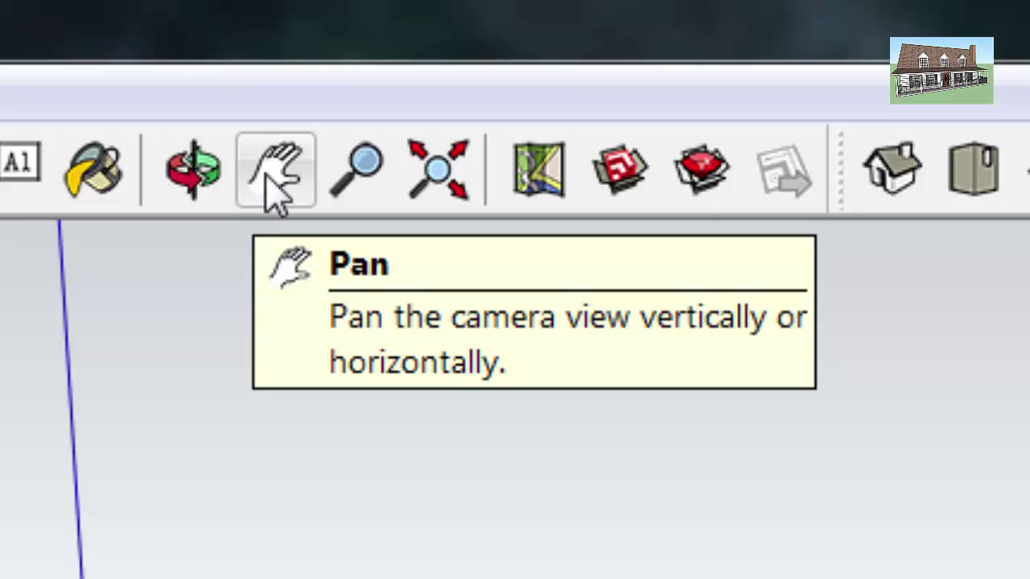
# Step: Pan the view to shift the box, orbit it slightly, and return to the Pan tool
pyautogui.click(273, 177)
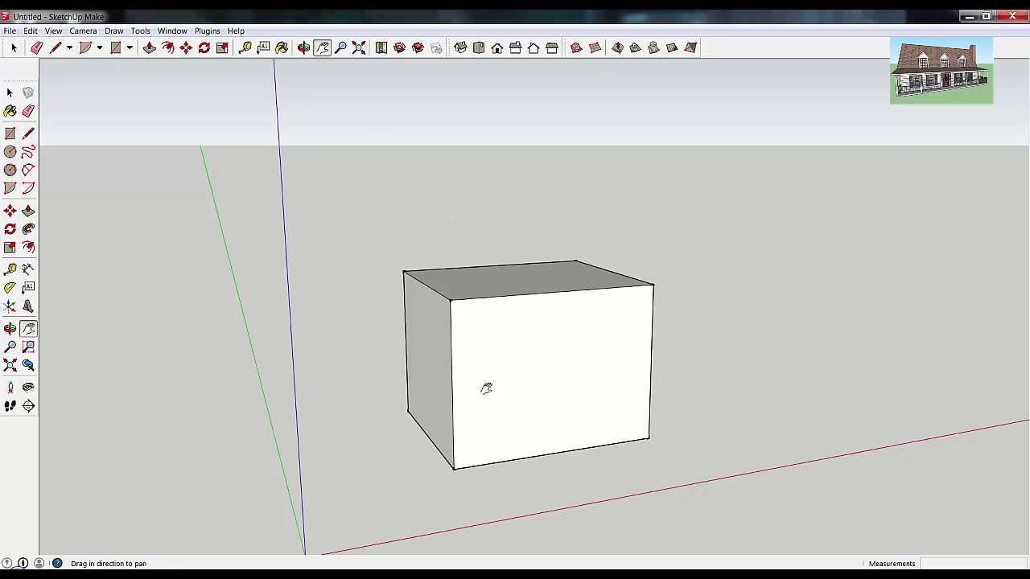
pyautogui.moveTo(486, 418); pyautogui.dragTo(507, 376)
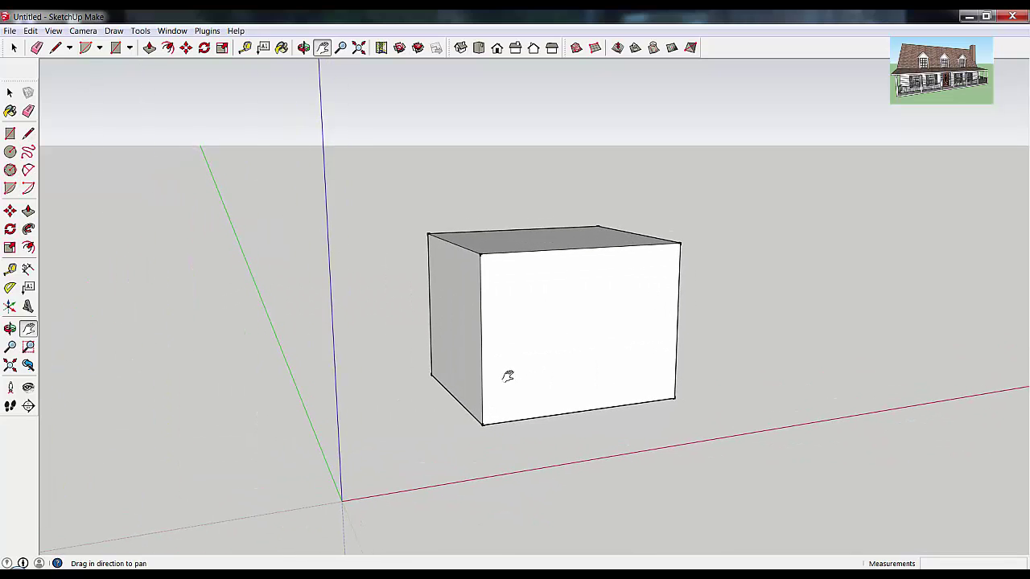
pyautogui.press('o')
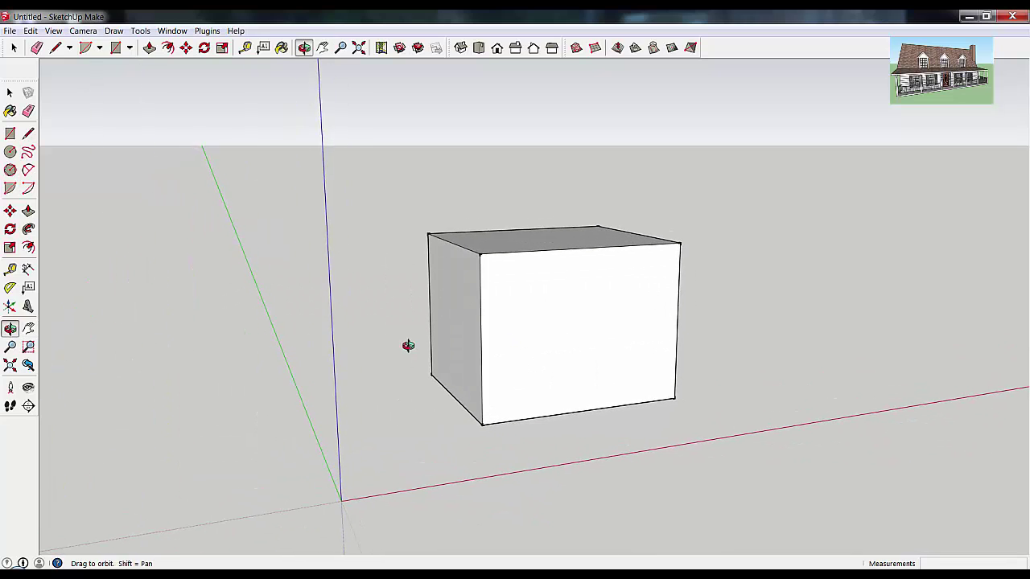
pyautogui.moveTo(410, 345); pyautogui.dragTo(542, 298)
pyautogui.press('h')
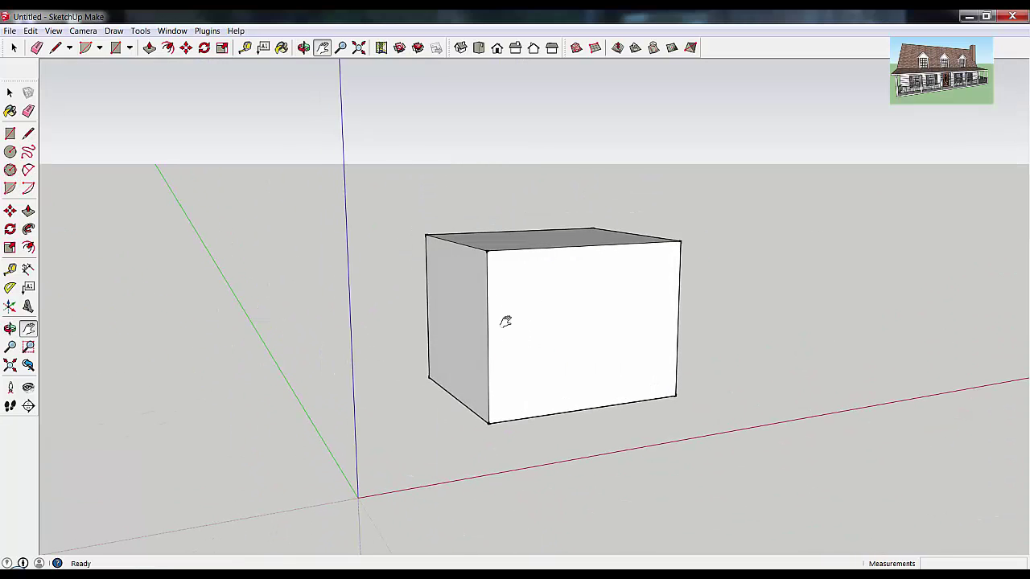
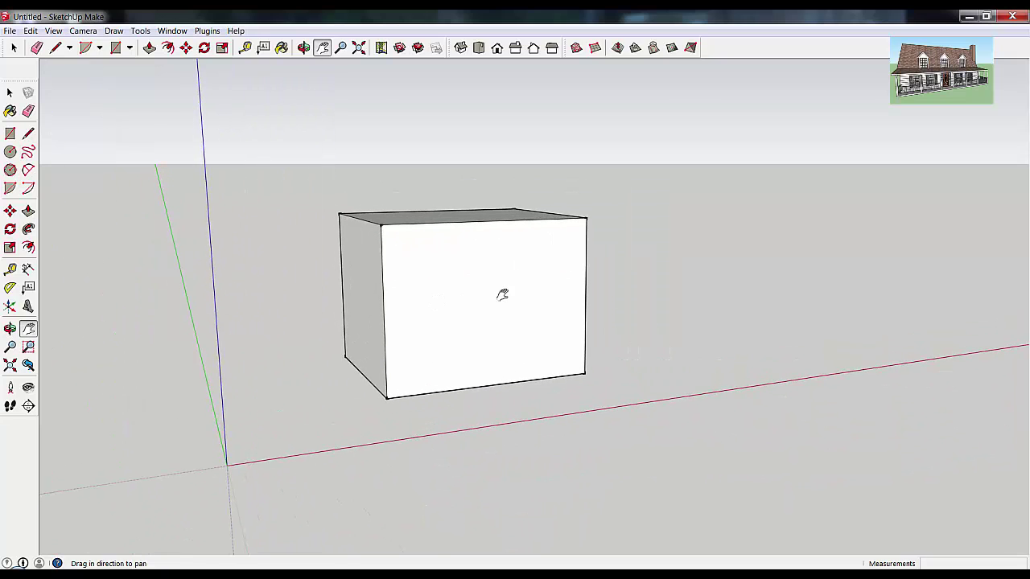
# Step: Switch from Pan to the Line tool and back, and move the box across the view, tilting the camera to show more of its top
pyautogui.press('h')
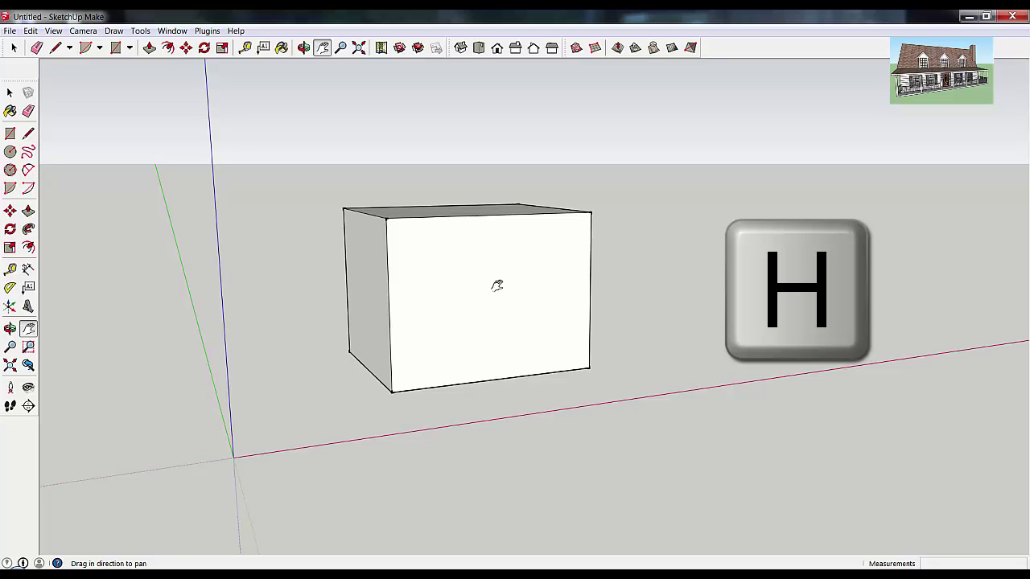
pyautogui.press('l')
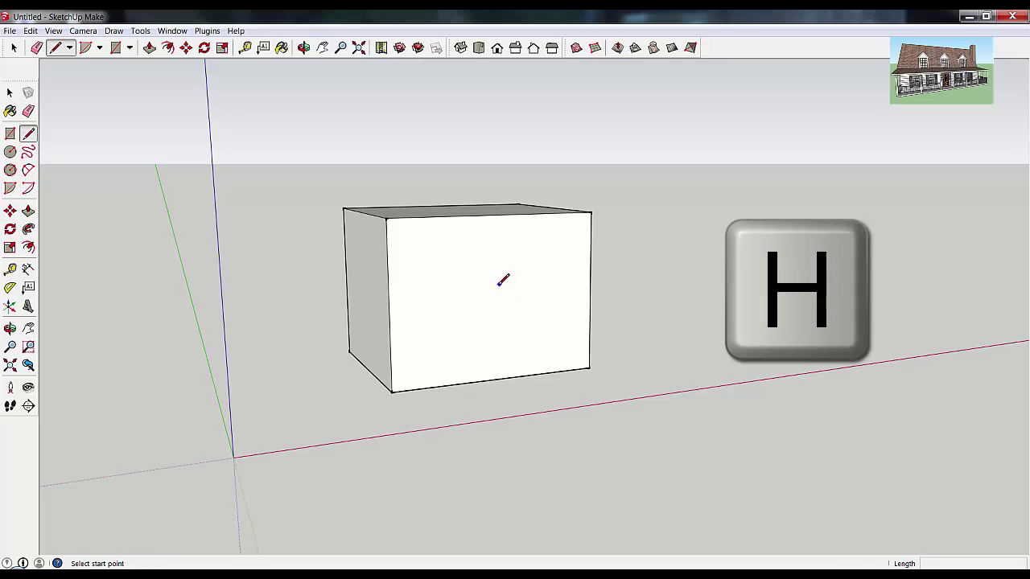
pyautogui.press('h')
pyautogui.moveTo(497, 287); pyautogui.dragTo(419, 286)
pyautogui.moveTo(505, 258); pyautogui.dragTo(457, 287)
pyautogui.moveTo(460, 292); pyautogui.dragTo(469, 318, button='middle')
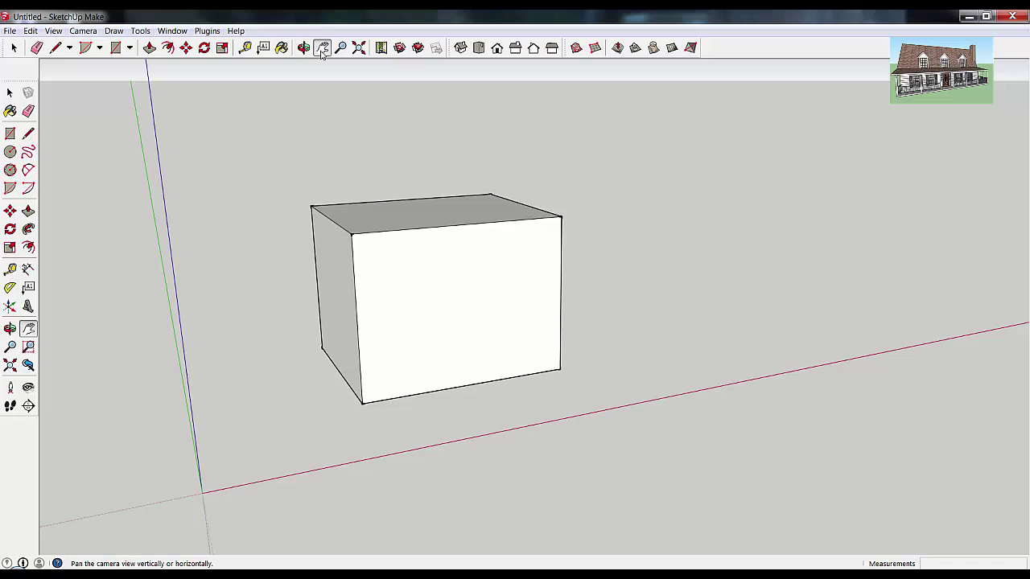
pyautogui.moveTo(411, 342); pyautogui.dragTo(409, 292)
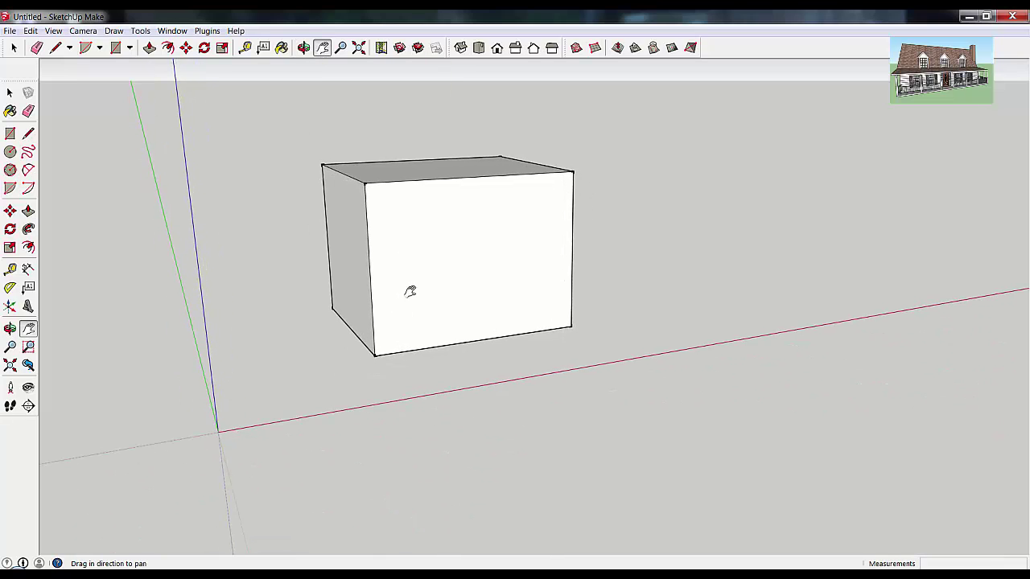
# Step: Draw a circle with a radius of about 1' 2" on the box's front face and undo it
pyautogui.press('c')
pyautogui.click(466, 263)
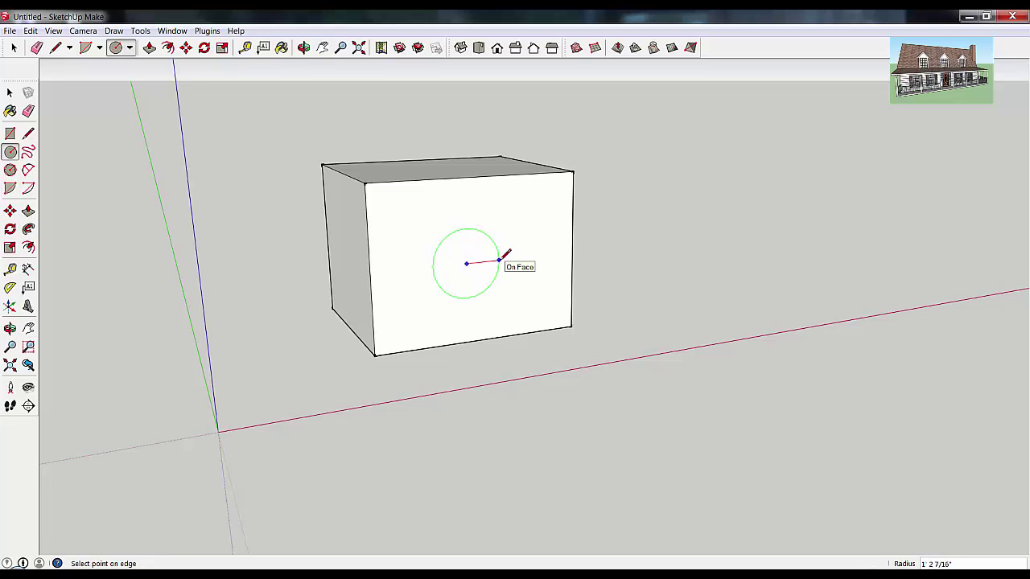
pyautogui.click(501, 258)
pyautogui.press('h')
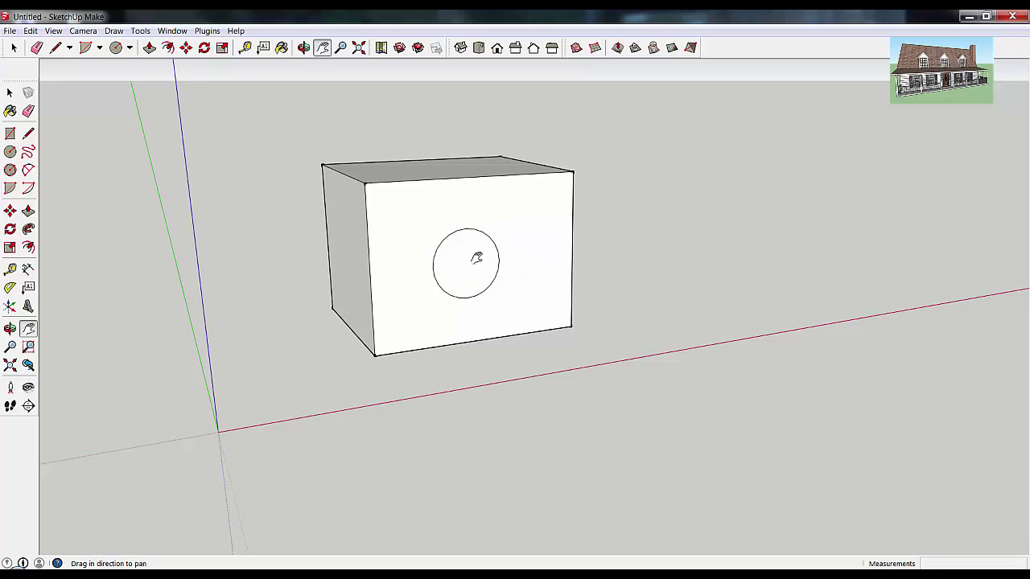
pyautogui.hotkey('ctrl', 'z')
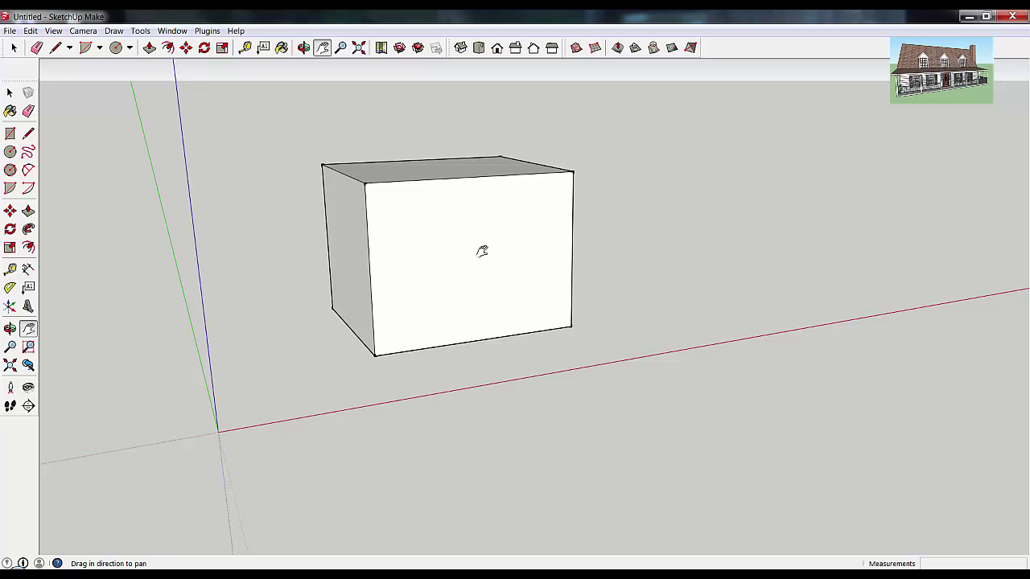
# Step: Pan from within the Orbit tool, first on its own and again with a circle started on the box's front face
pyautogui.press('o')
pyautogui.moveTo(480, 250)
pyautogui.mouseDown()
pyautogui.moveTo(446, 255)
pyautogui.moveTo(478, 274)
pyautogui.moveTo(574, 267)
pyautogui.moveTo(566, 248)
pyautogui.moveTo(416, 255)
pyautogui.moveTo(508, 280)
pyautogui.moveTo(531, 251)
pyautogui.moveTo(584, 281)
pyautogui.moveTo(492, 274)
pyautogui.moveTo(514, 266)
pyautogui.moveTo(346, 278)
pyautogui.moveTo(547, 265)
pyautogui.moveTo(544, 252)
pyautogui.mouseUp()
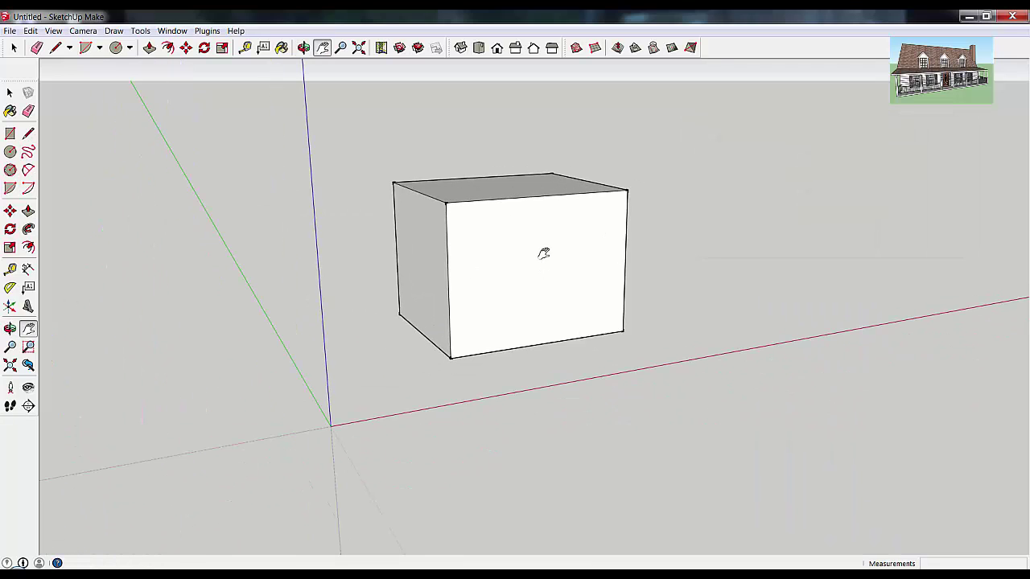
pyautogui.press('space')
pyautogui.press('c')
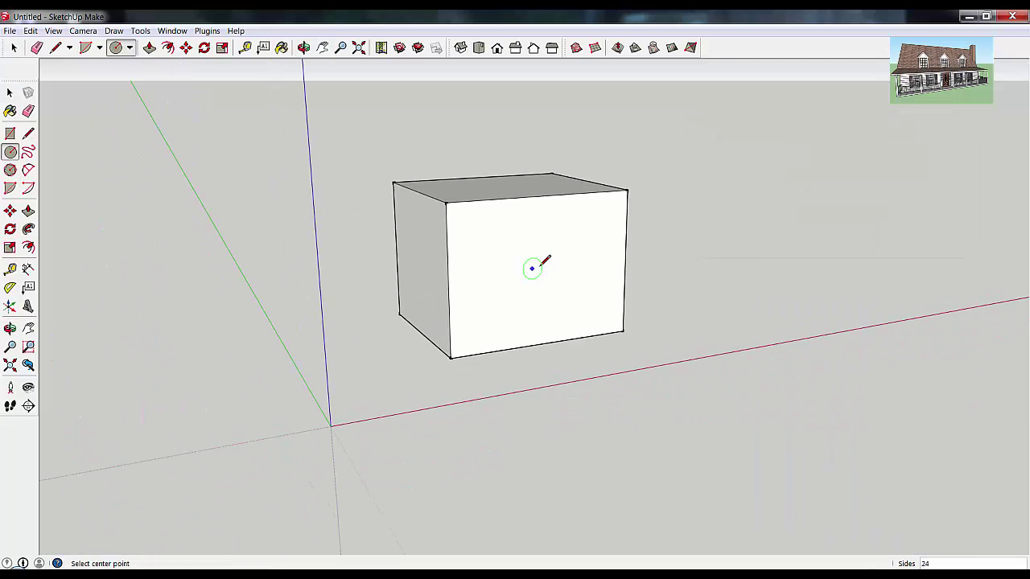
pyautogui.click(544, 270)
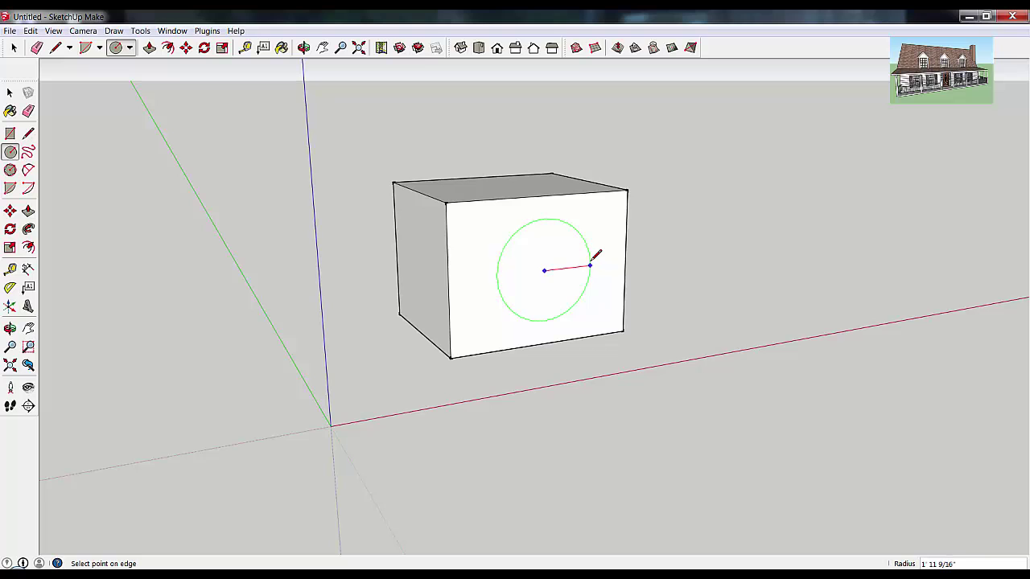
pyautogui.press('o')
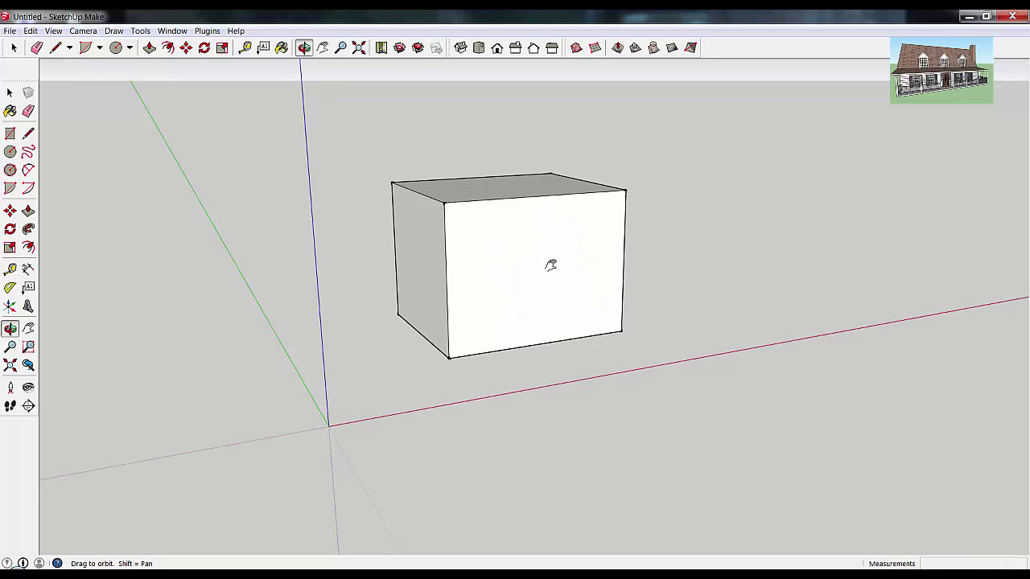
pyautogui.moveTo(551, 264); pyautogui.dragTo(419, 312)
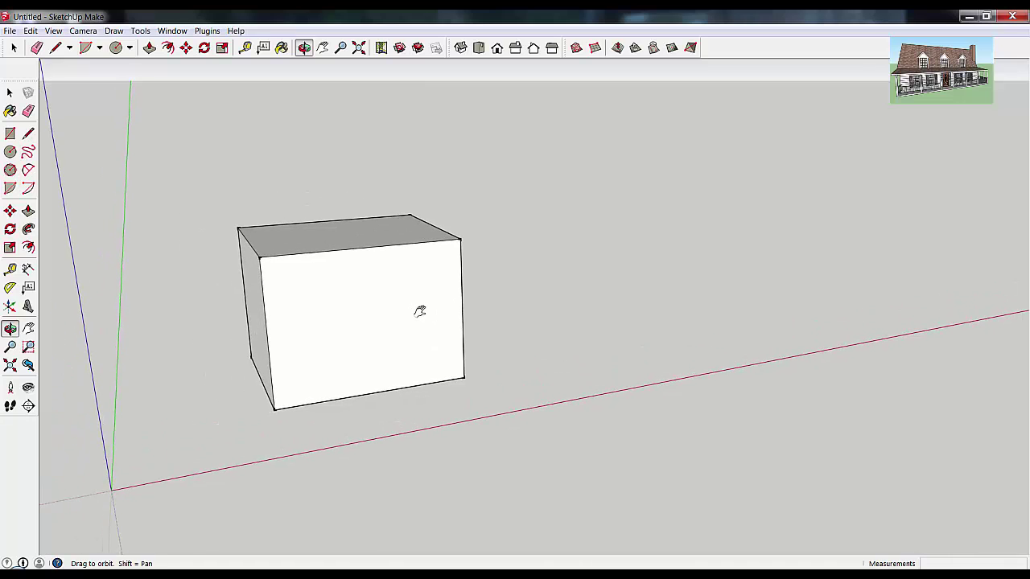
pyautogui.press('Escape')
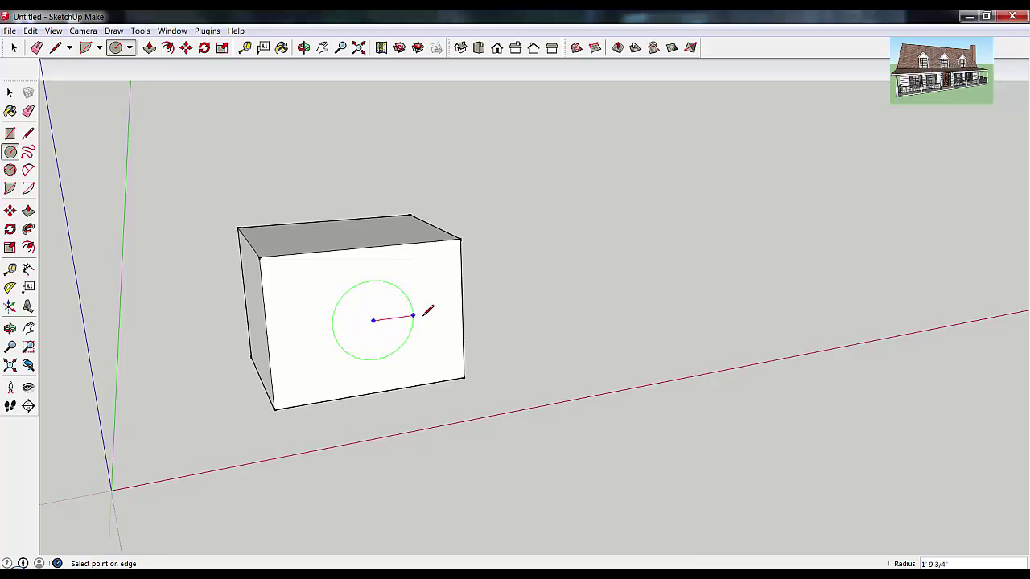
# Step: Orbit and pan around the box while a circle is in progress on its front face, cancel the circle, and orbit with Select active
pyautogui.moveTo(432, 313); pyautogui.dragTo(621, 305, button='middle')
pyautogui.moveTo(475, 308); pyautogui.dragTo(322, 265, button='middle')
pyautogui.click(412, 289)
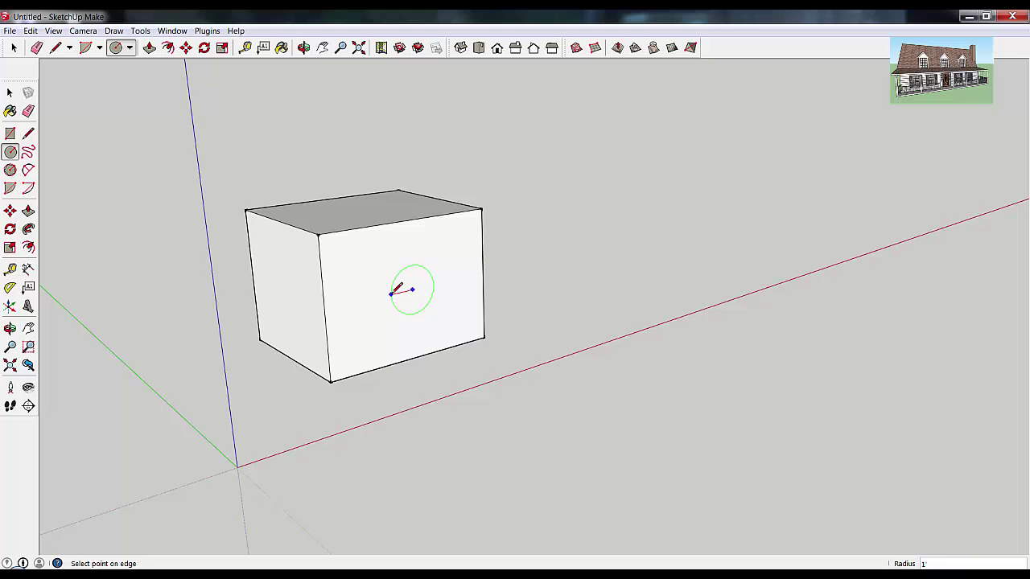
pyautogui.moveTo(392, 286)
pyautogui.mouseDown(button='middle')
pyautogui.moveTo(466, 287)
pyautogui.moveTo(492, 329)
pyautogui.moveTo(509, 335)
pyautogui.moveTo(524, 298)
pyautogui.mouseUp(button='middle')
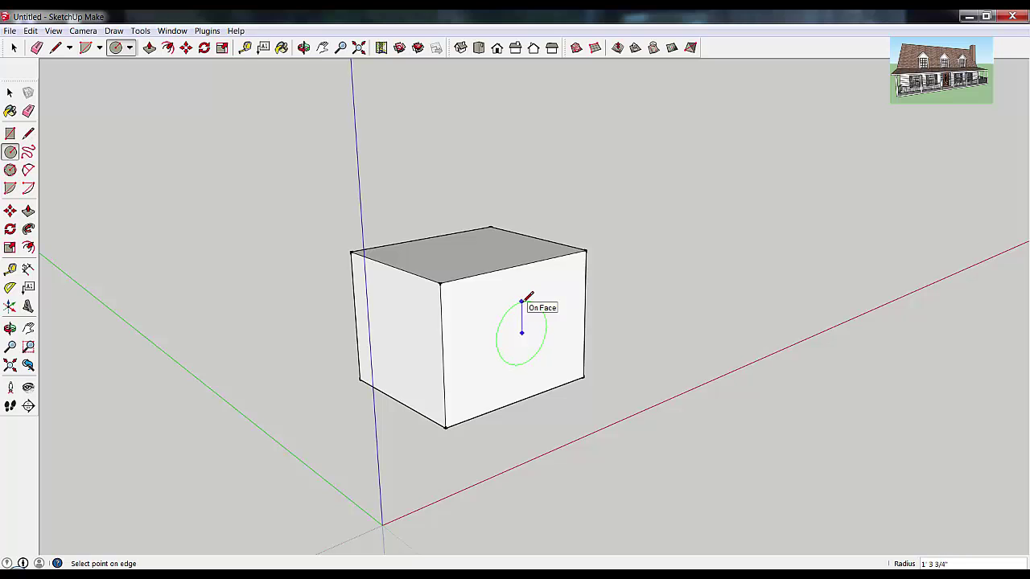
pyautogui.moveTo(473, 303); pyautogui.dragTo(556, 312, button='middle')
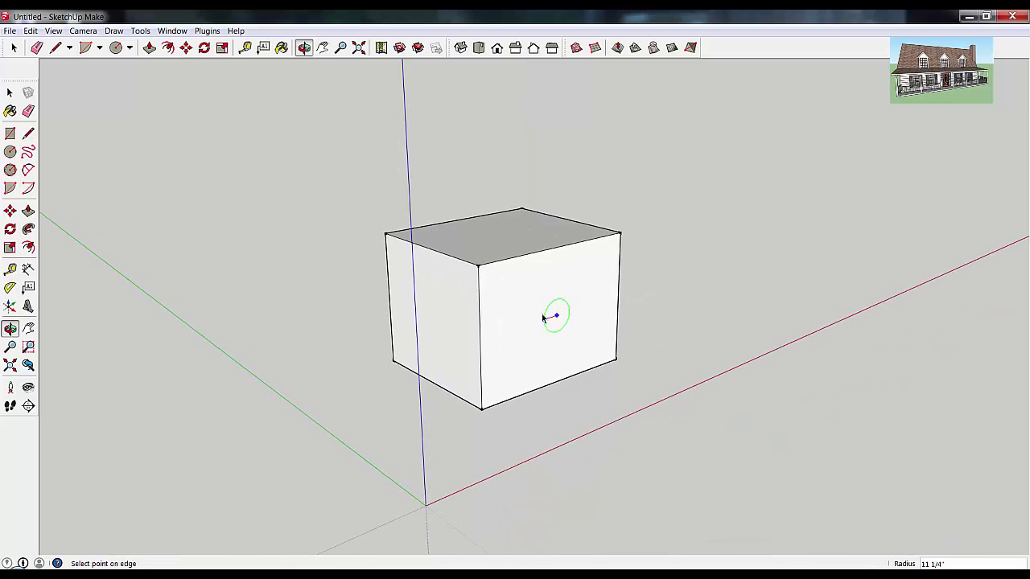
pyautogui.press('space')
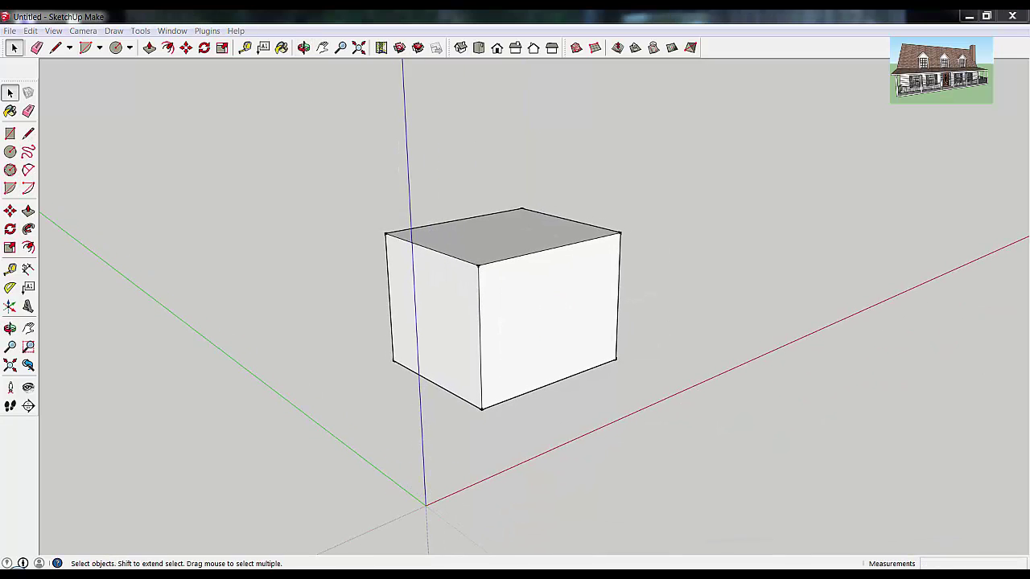
pyautogui.moveTo(515, 322); pyautogui.dragTo(486, 319, button='middle')
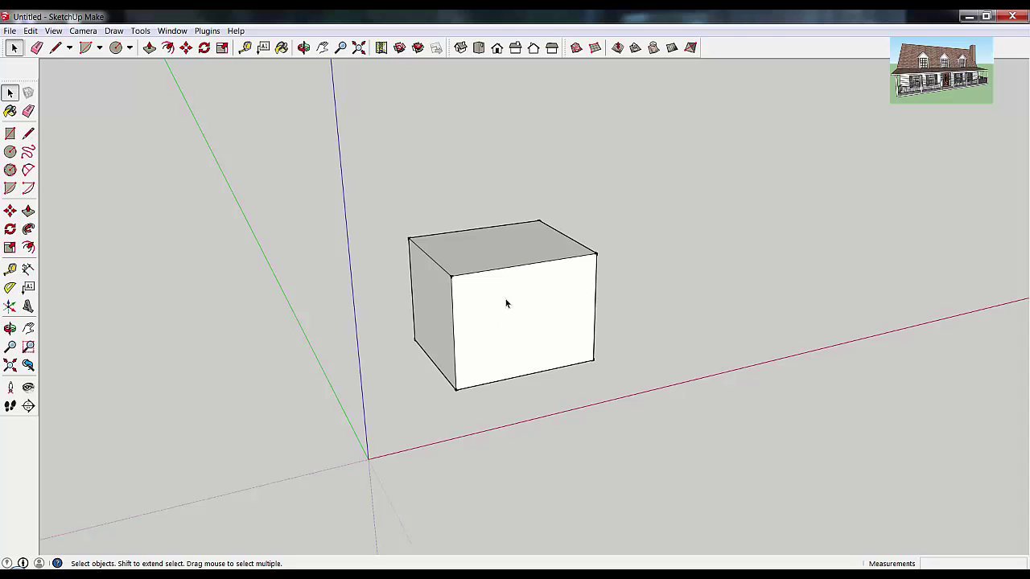
# Step: Activate the Zoom tool, zoom in and out on the box, and orbit it slightly
pyautogui.click(340, 47)
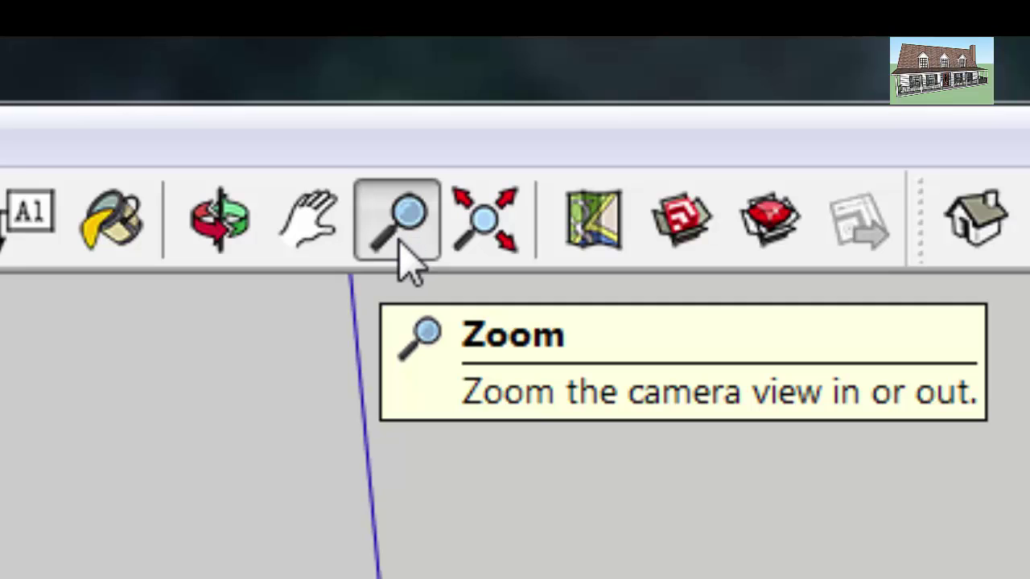
pyautogui.click(401, 242)
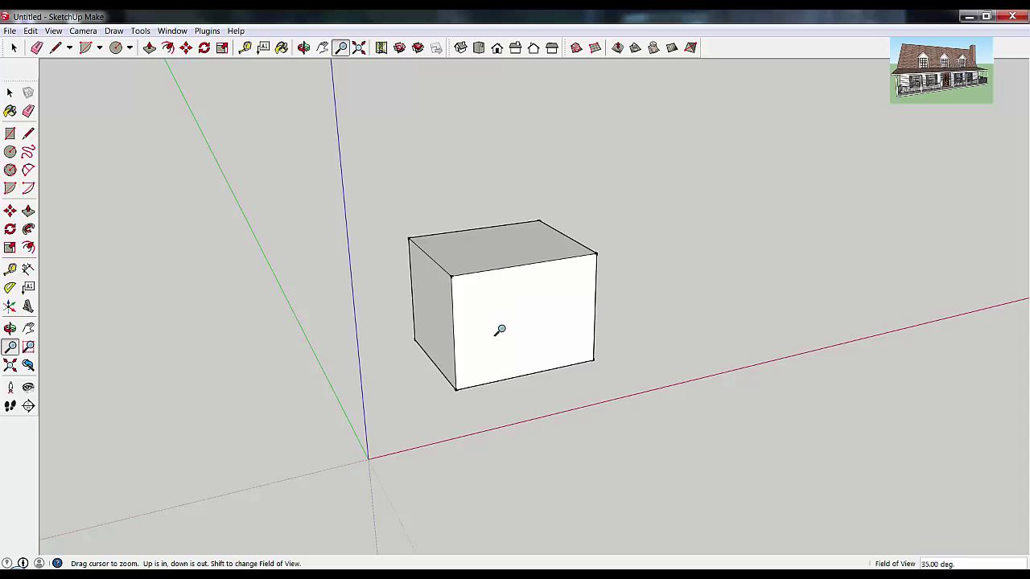
pyautogui.moveTo(499, 330)
pyautogui.mouseDown()
pyautogui.moveTo(496, 402)
pyautogui.moveTo(515, 384)
pyautogui.moveTo(533, 168)
pyautogui.moveTo(529, 370)
pyautogui.moveTo(520, 289)
pyautogui.moveTo(501, 405)
pyautogui.moveTo(501, 246)
pyautogui.moveTo(519, 386)
pyautogui.moveTo(510, 257)
pyautogui.moveTo(522, 377)
pyautogui.moveTo(522, 295)
pyautogui.moveTo(528, 342)
pyautogui.moveTo(528, 324)
pyautogui.moveTo(512, 327)
pyautogui.mouseUp()
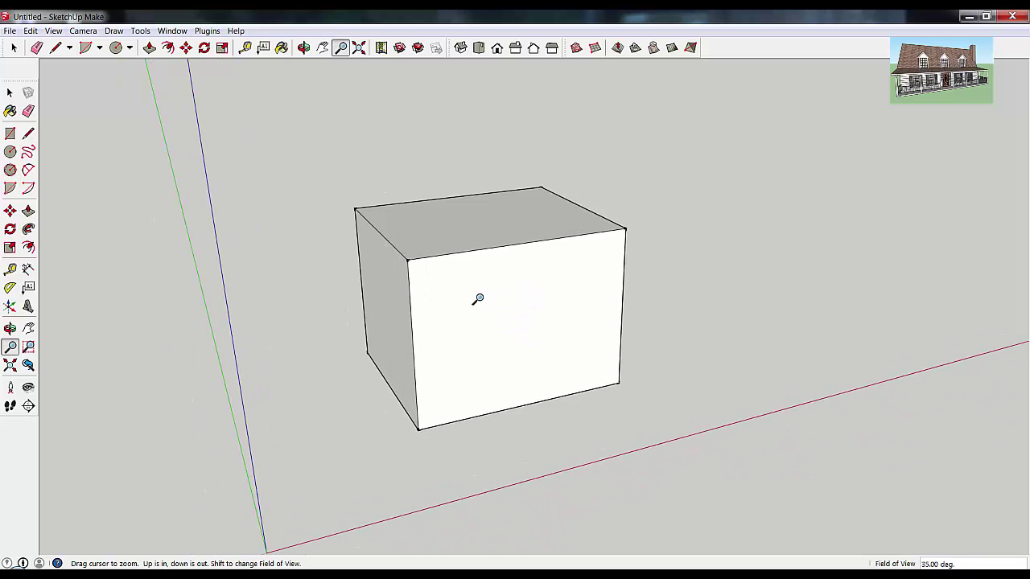
pyautogui.scroll(-3, 459, 304)
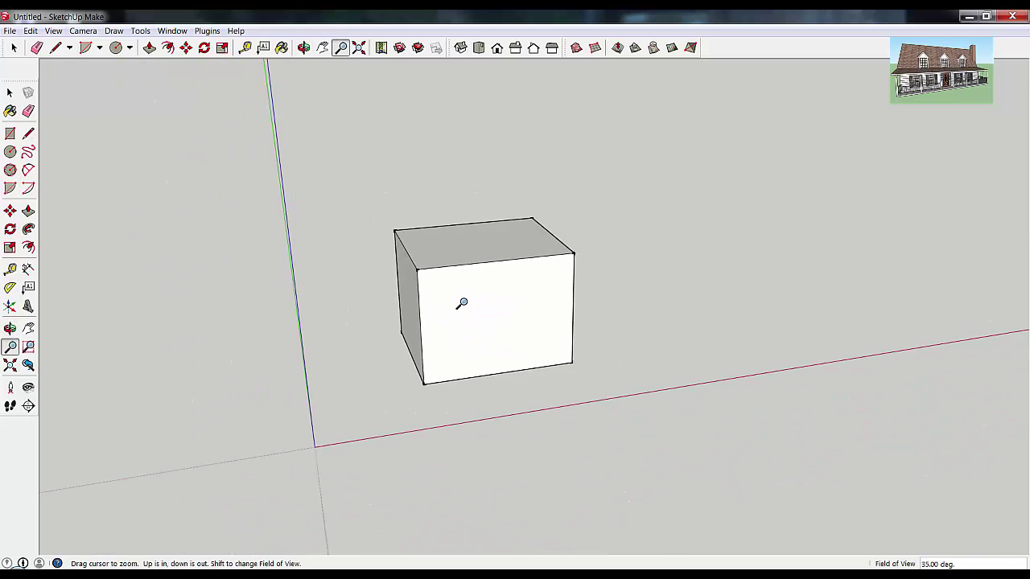
pyautogui.moveTo(461, 303); pyautogui.dragTo(490, 311, button='middle')
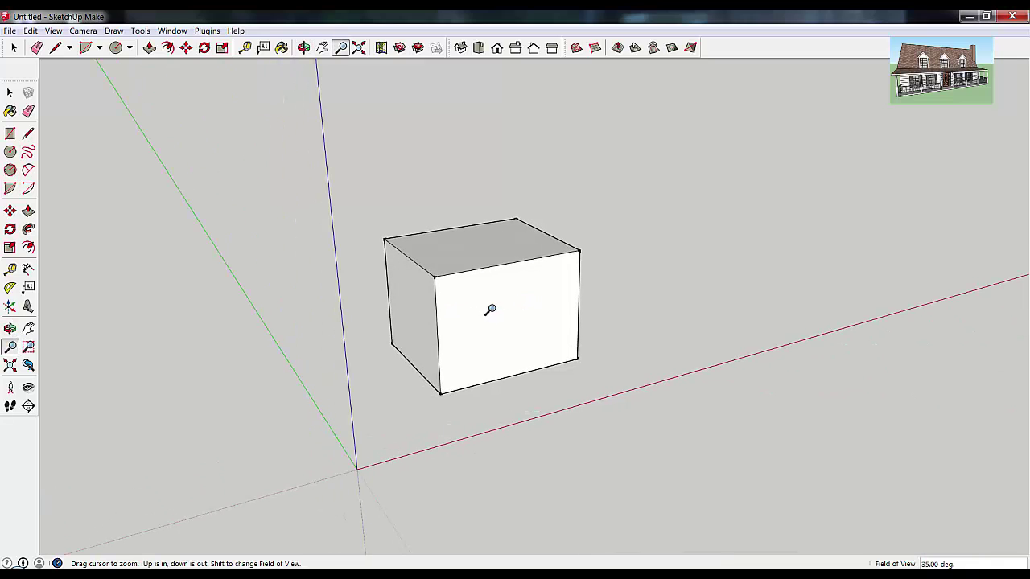
# Step: Restart the Zoom tool, move the camera closer to the box and away again, and reposition the box in the view
pyautogui.press('z')
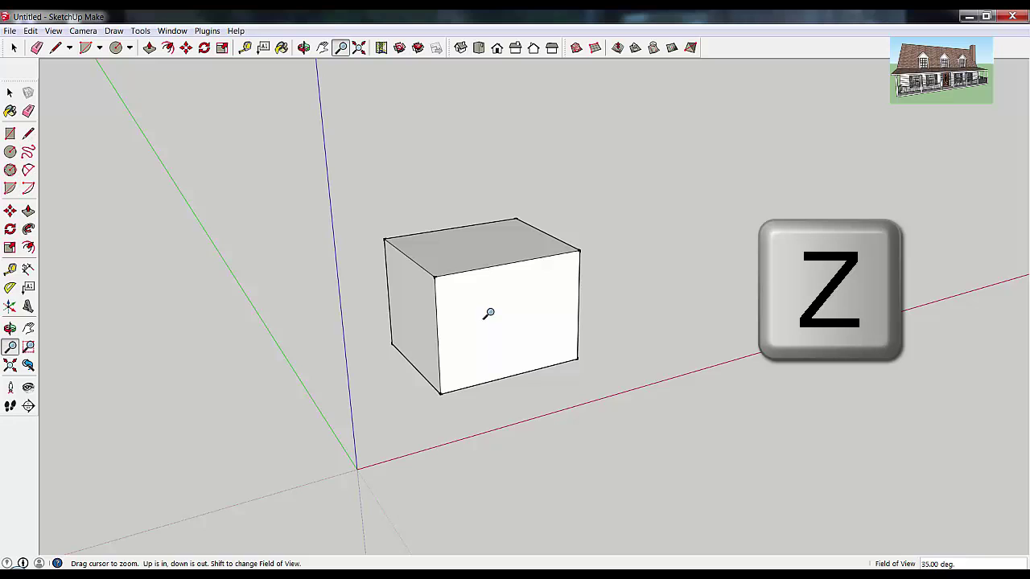
pyautogui.moveTo(488, 303); pyautogui.dragTo(466, 268)
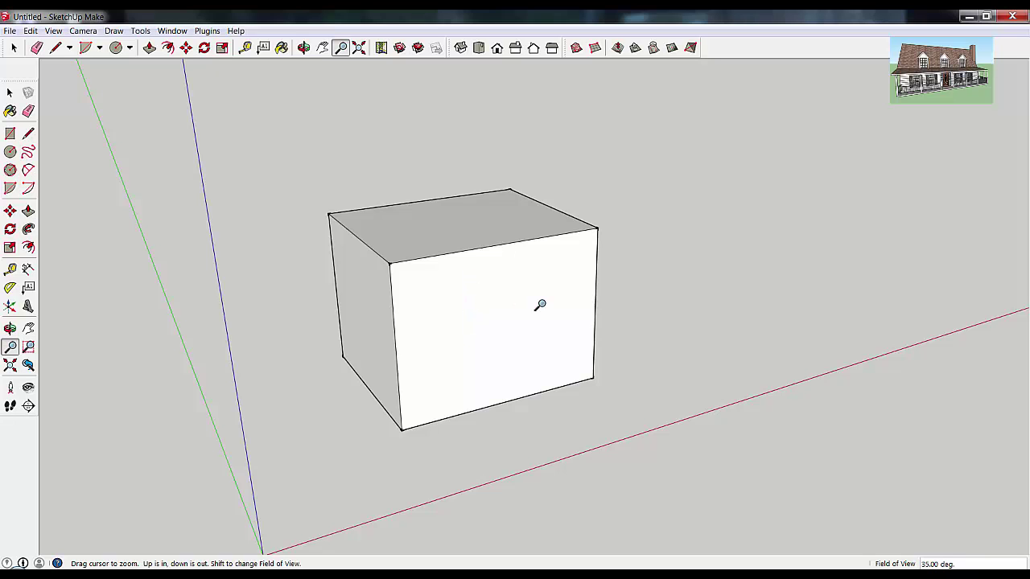
pyautogui.scroll(-2, 539, 305)
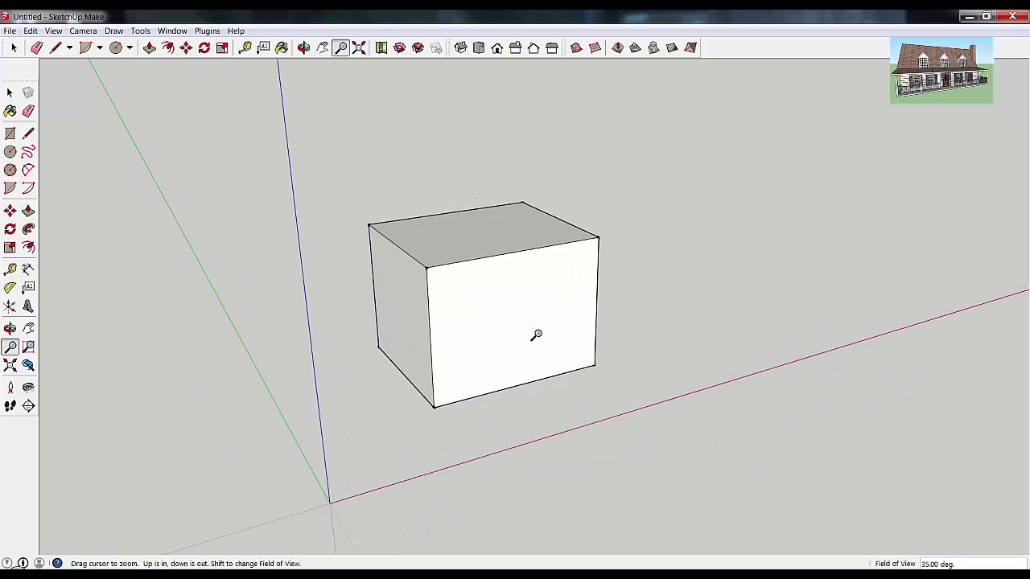
pyautogui.moveTo(519, 272); pyautogui.dragTo(547, 270)
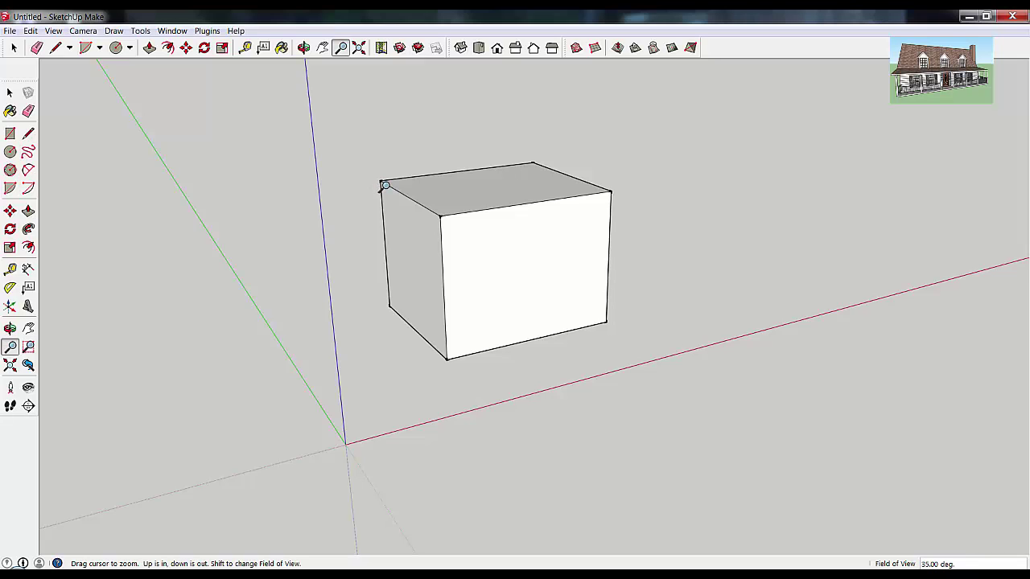
# Step: Zoom in and out centred on the box's upper left corner, and repeat at its upper back corner
pyautogui.scroll(10, 385, 185)
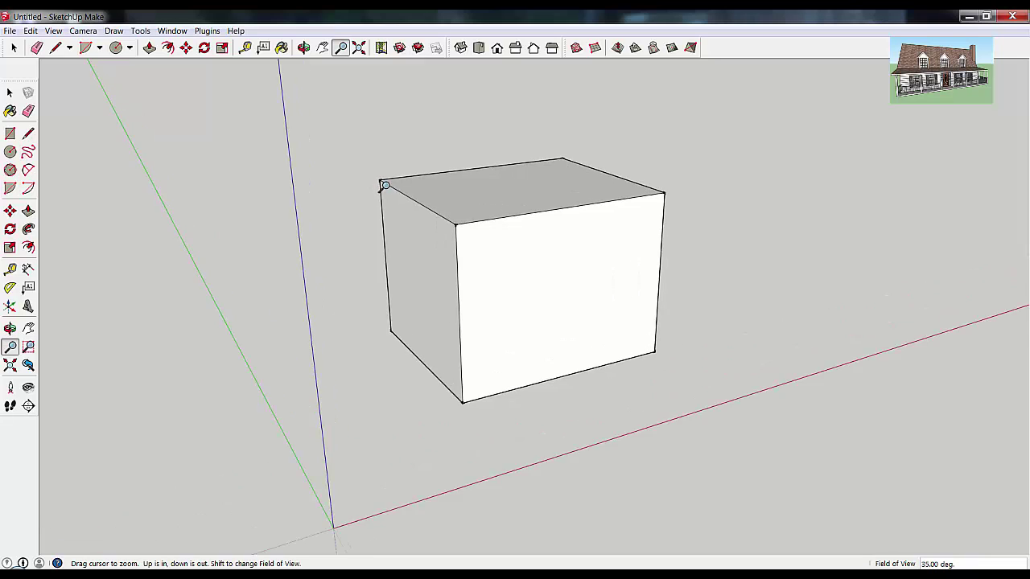
pyautogui.scroll(3, 385, 185)
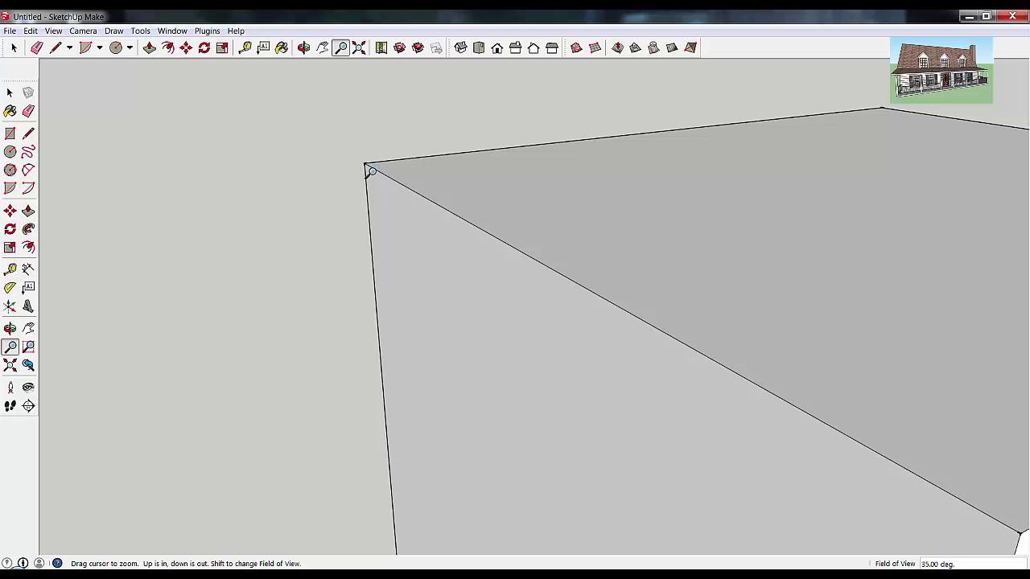
pyautogui.scroll(-10, 371, 171)
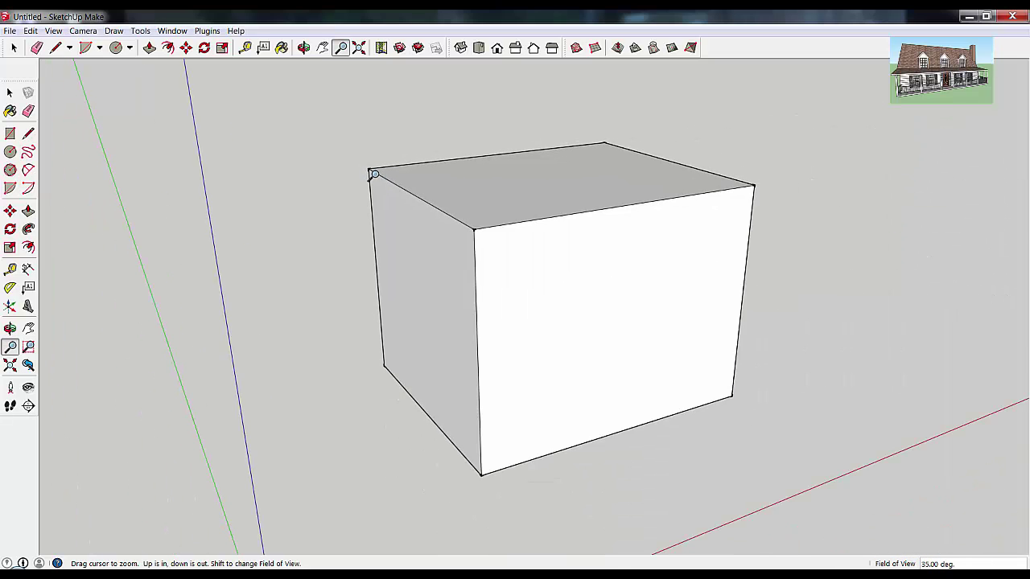
pyautogui.scroll(-3, 374, 174)
pyautogui.scroll(4, 376, 175)
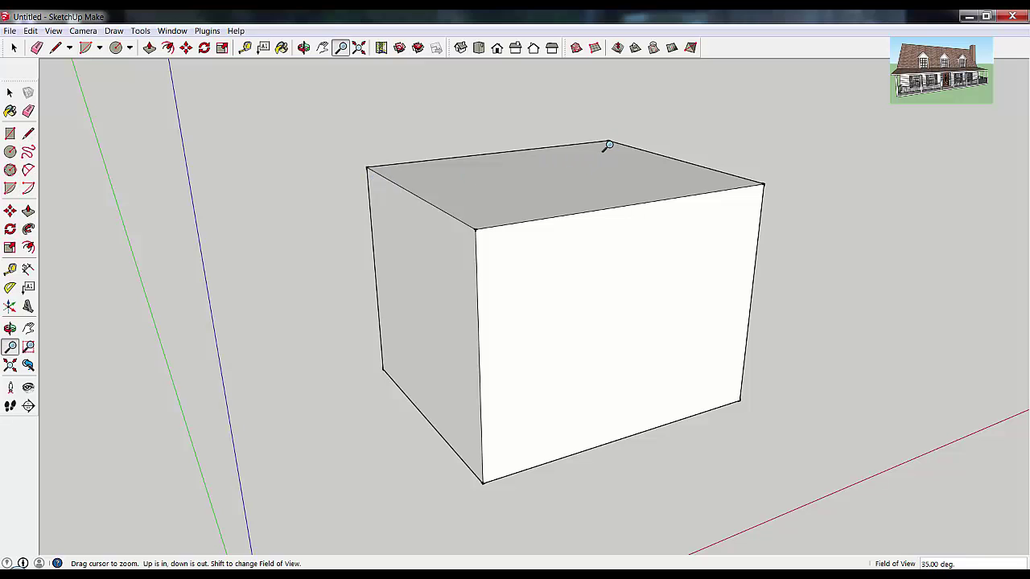
pyautogui.scroll(5, 609, 145)
pyautogui.scroll(-4, 609, 143)
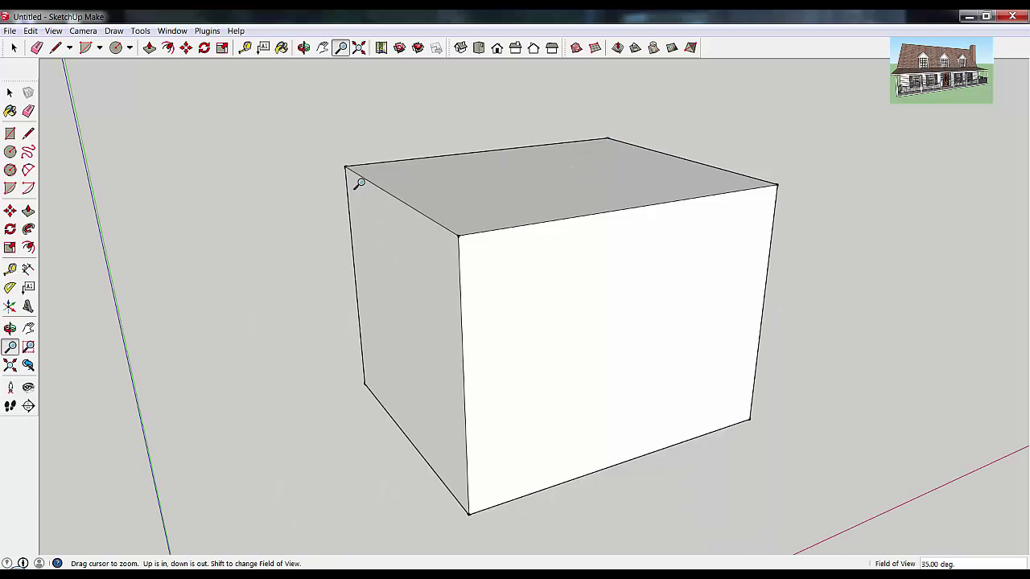
# Step: Shift the box across the view by zooming in on one top corner and out from another
pyautogui.scroll(5, 345, 170)
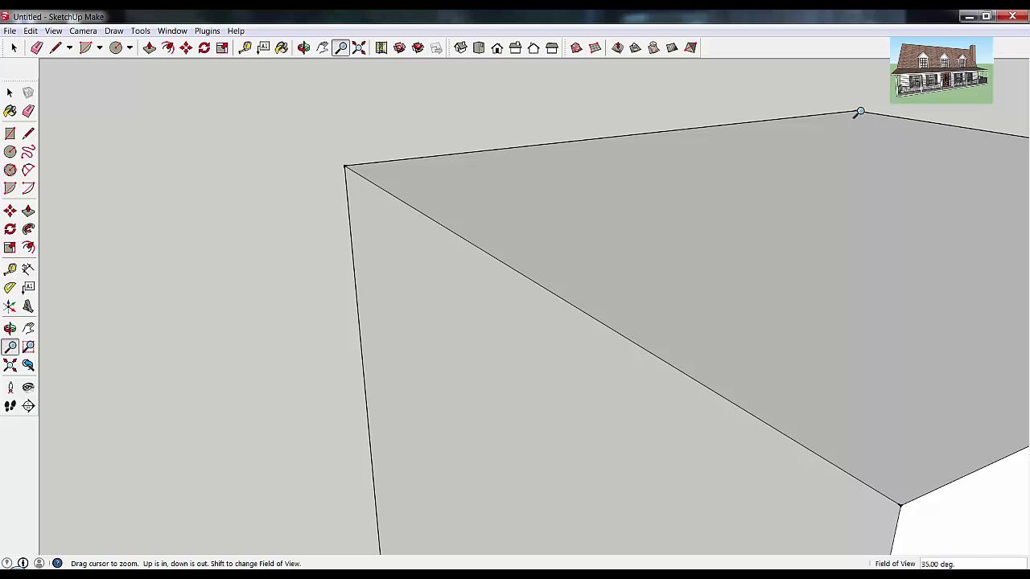
pyautogui.scroll(-5, 858, 112)
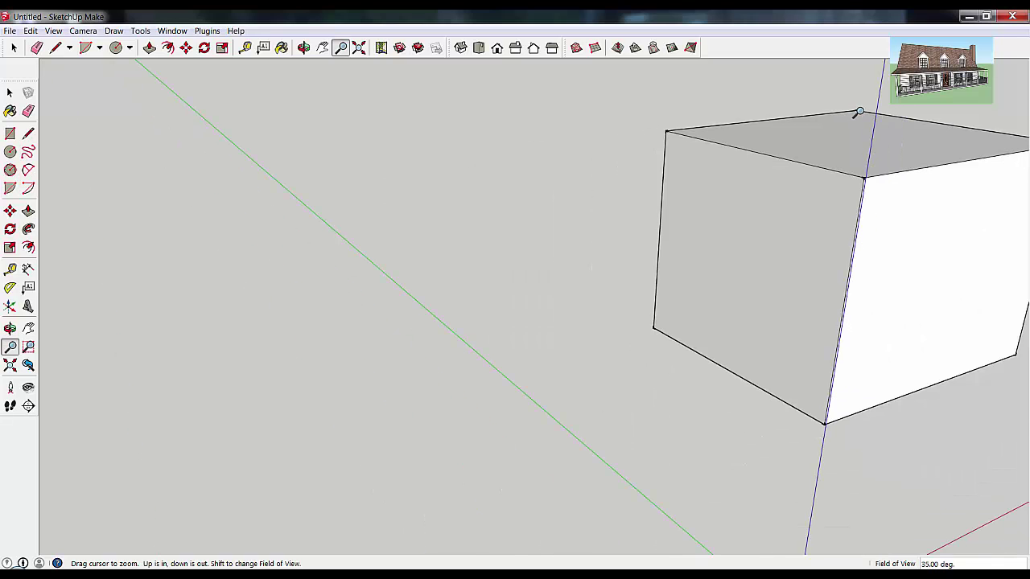
pyautogui.scroll(2, 858, 112)
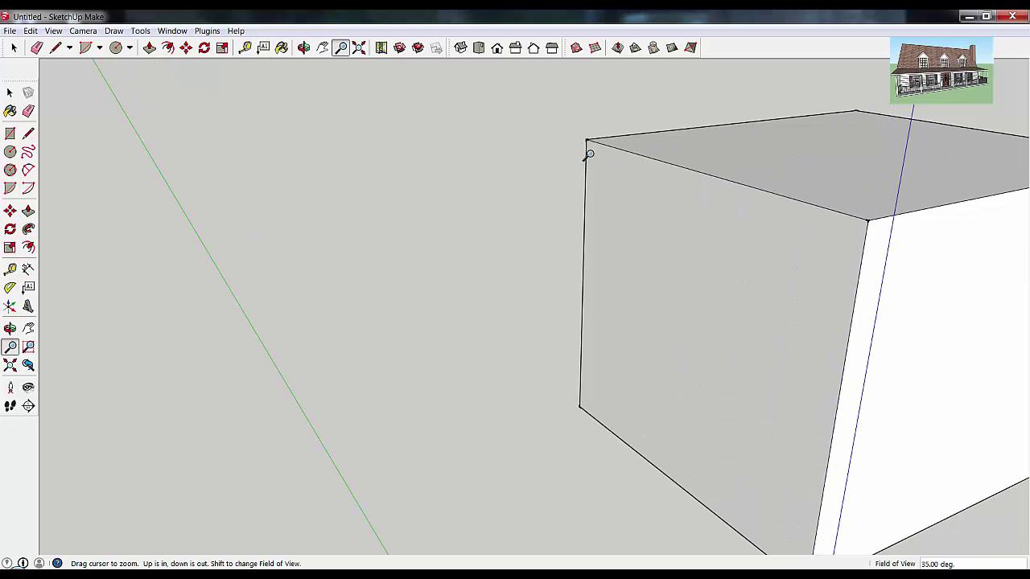
pyautogui.scroll(-2, 588, 144)
pyautogui.scroll(2, 884, 141)
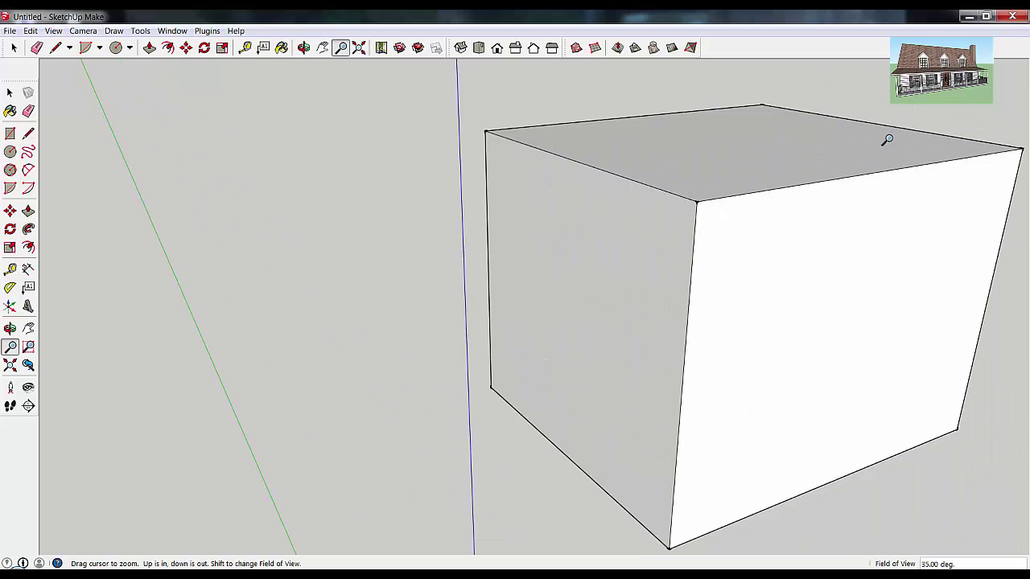
# Step: Bring the box back toward the middle of the view and orbit it slightly, returning to the Zoom tool between moves
pyautogui.moveTo(745, 241); pyautogui.dragTo(652, 244)
pyautogui.press('z')
pyautogui.scroll(-2, 658, 243)
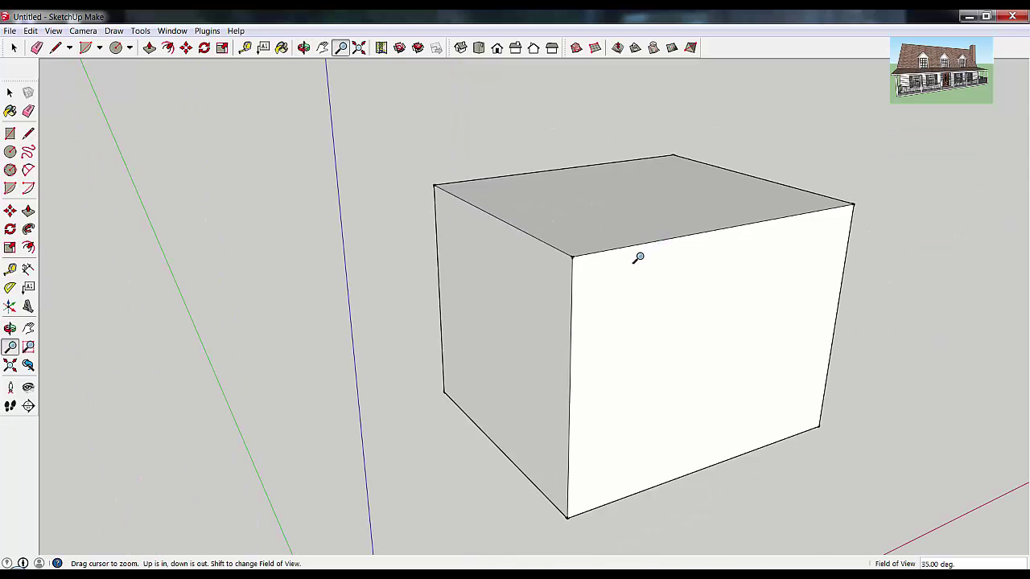
pyautogui.scroll(2, 606, 292)
pyautogui.press('o')
pyautogui.moveTo(746, 255); pyautogui.dragTo(683, 205)
pyautogui.press('z')
pyautogui.scroll(-2, 604, 127)
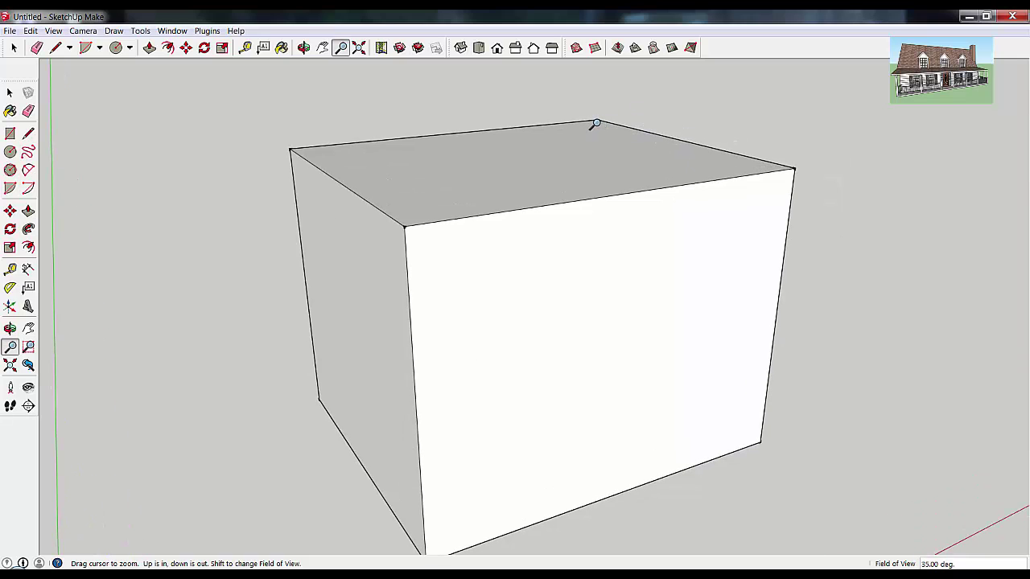
# Step: Zoom far out and back in around the box's upper left corner, alternating with its upper back corner
pyautogui.scroll(-3, 595, 125)
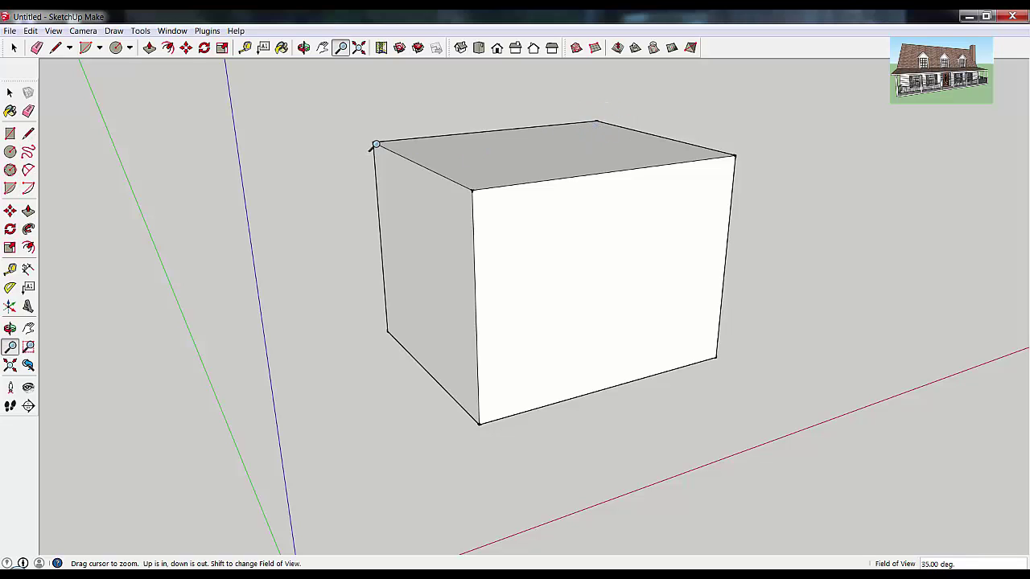
pyautogui.scroll(-3, 376, 145)
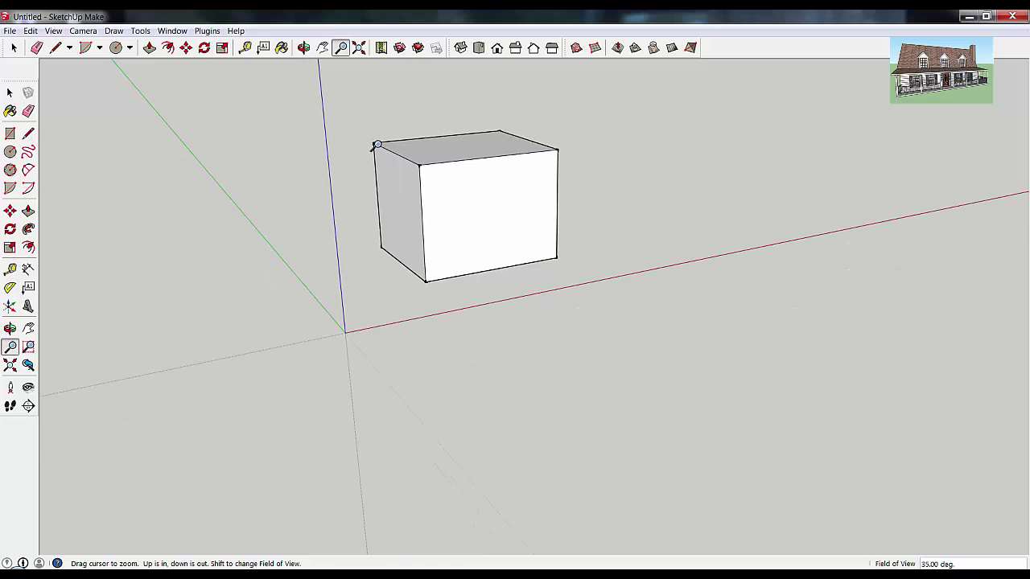
pyautogui.scroll(8, 376, 144)
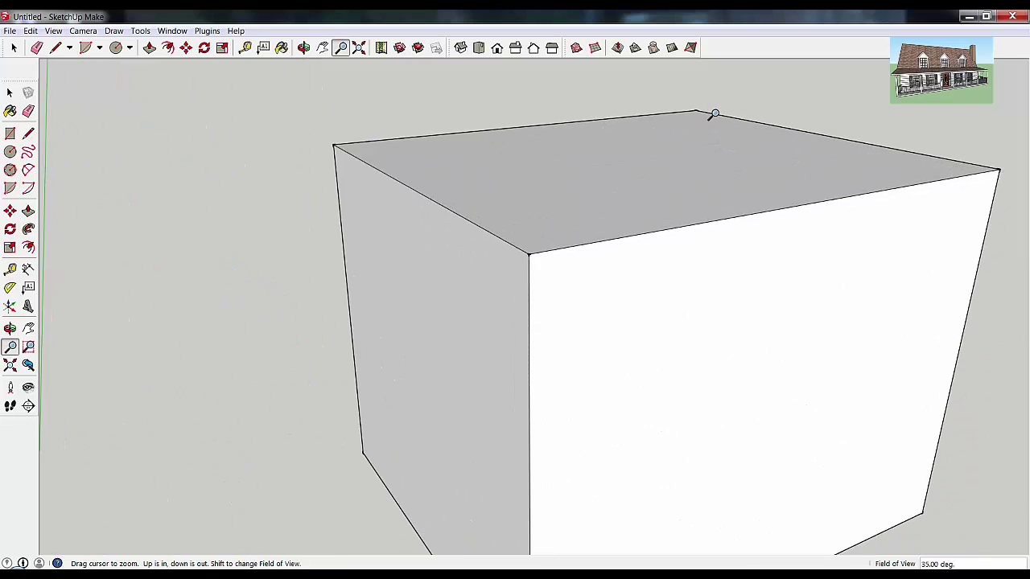
pyautogui.scroll(-4, 294, 156)
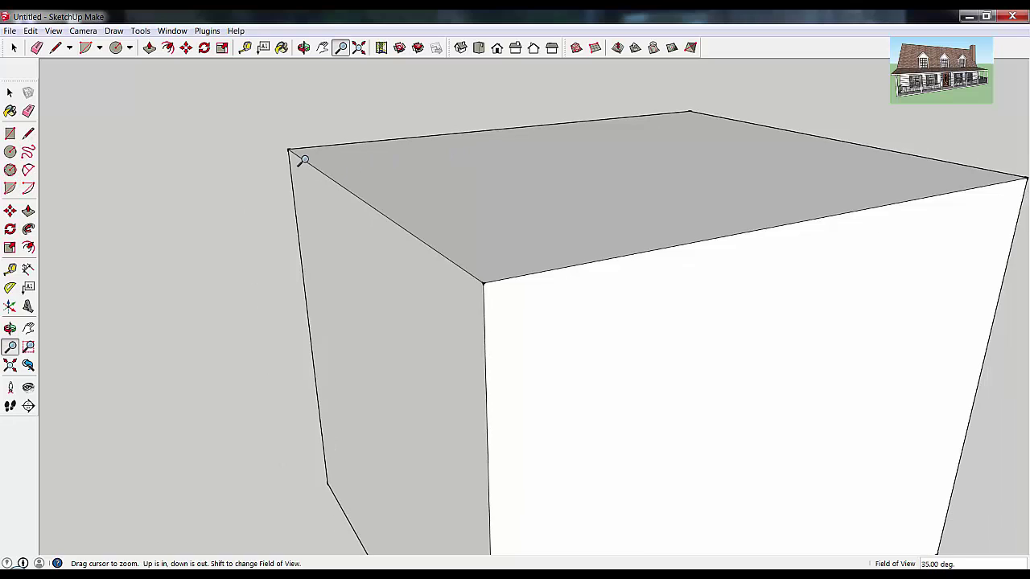
pyautogui.scroll(-3, 317, 164)
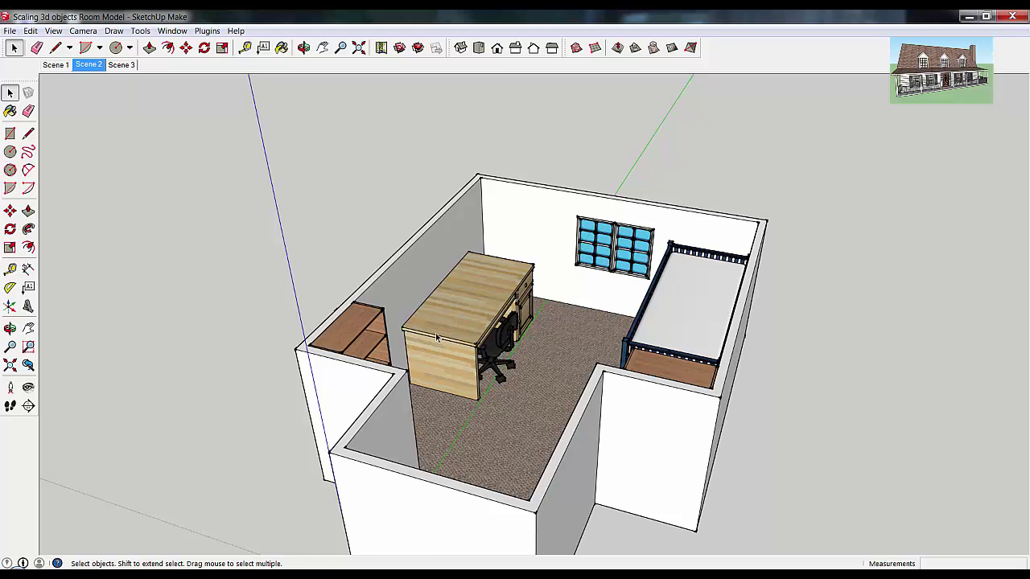
# Step: Zoom the furnished room model out and in with the Select tool active, including around the desk
pyautogui.scroll(-3, 455, 471)
pyautogui.scroll(-2, 501, 471)
pyautogui.scroll(5, 517, 340)
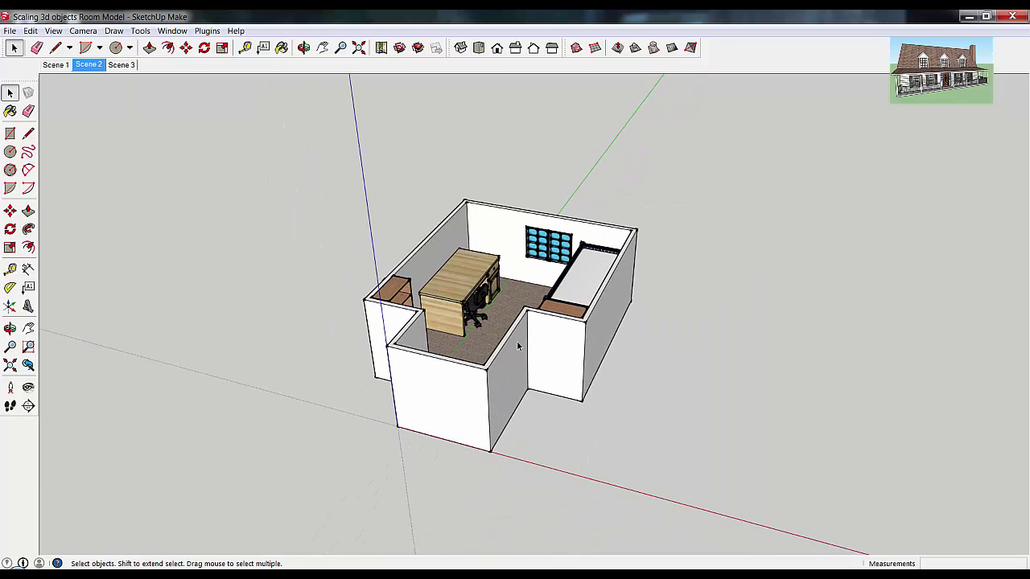
pyautogui.scroll(-3, 468, 224)
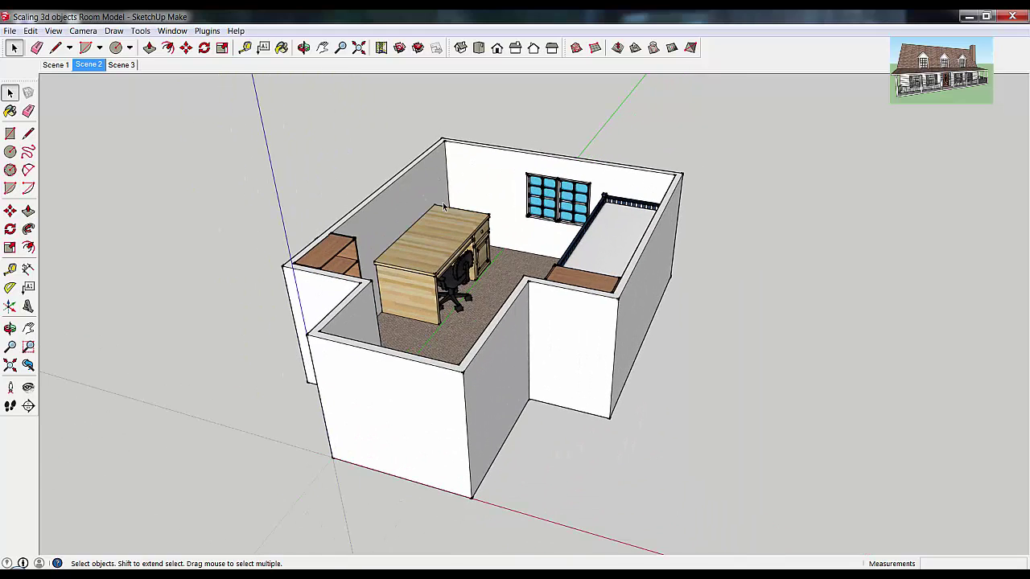
pyautogui.scroll(2, 439, 212)
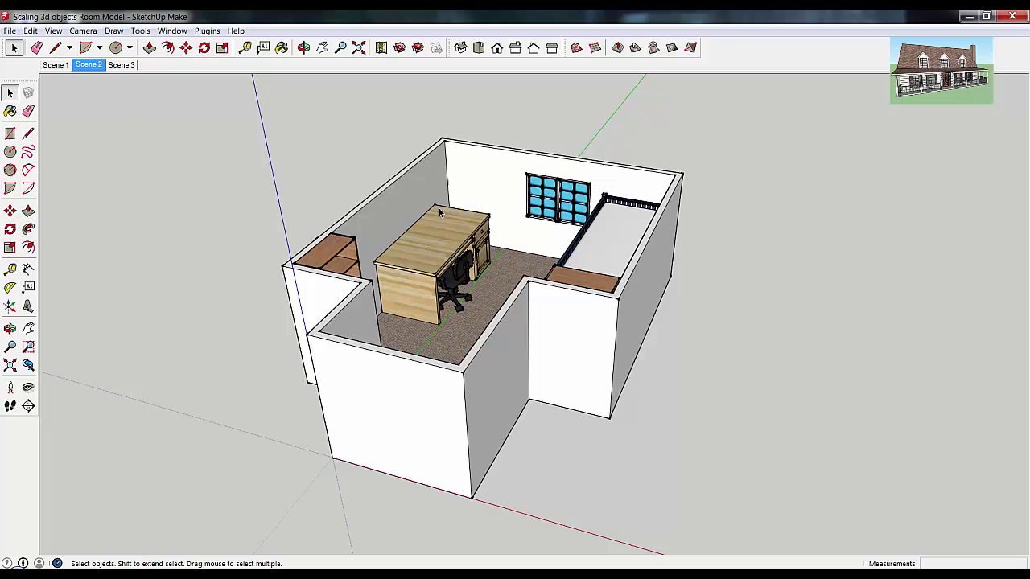
# Step: Recall Scene 2 and set the camera's field of view to 95 degrees with the Zoom tool
pyautogui.click(80, 67)
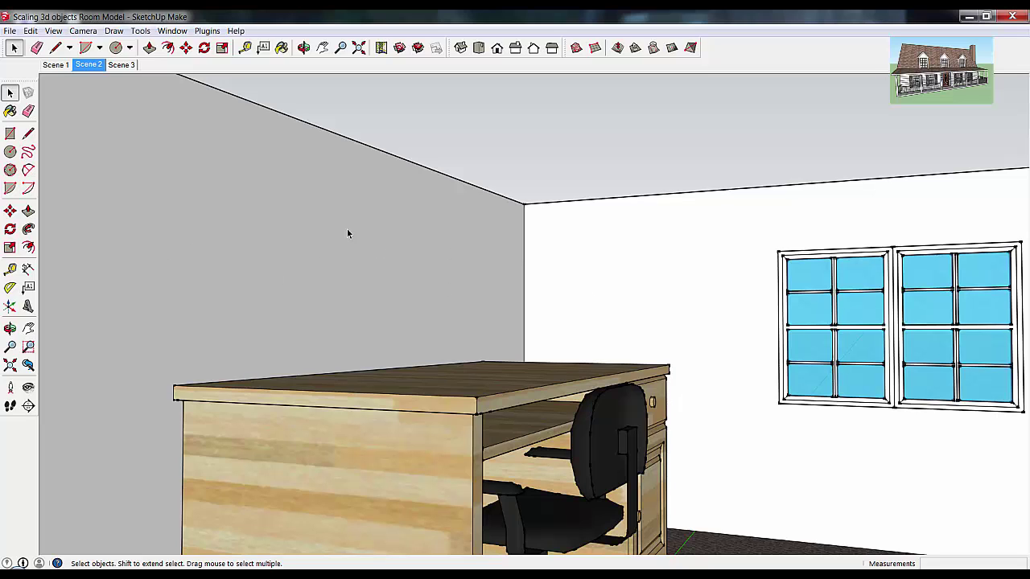
pyautogui.click(340, 50)
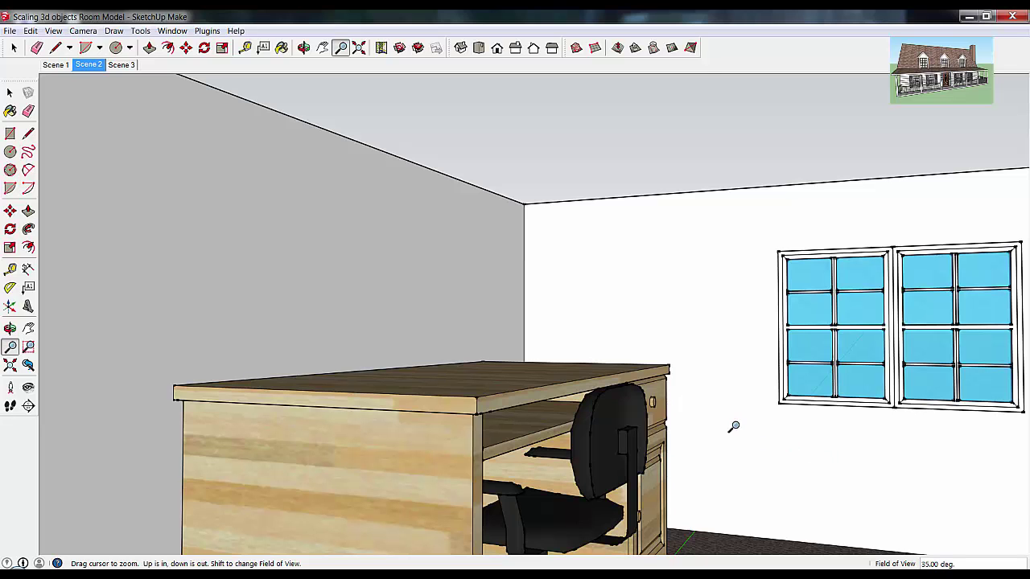
pyautogui.write('95')
pyautogui.press('Return')
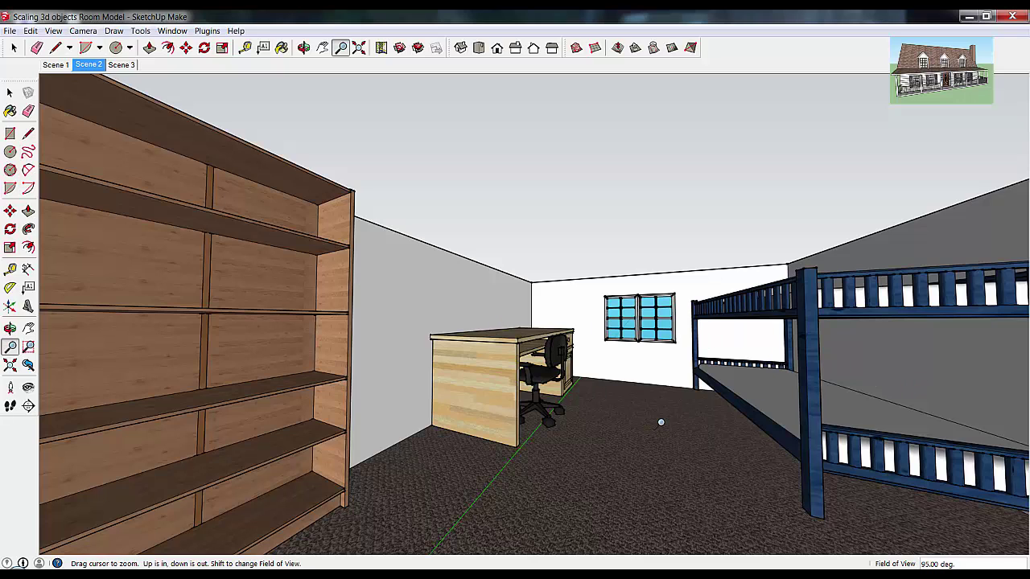
# Step: Switch the field of view to 35 degrees and back to 95 degrees
pyautogui.write('35')
pyautogui.press('Return')
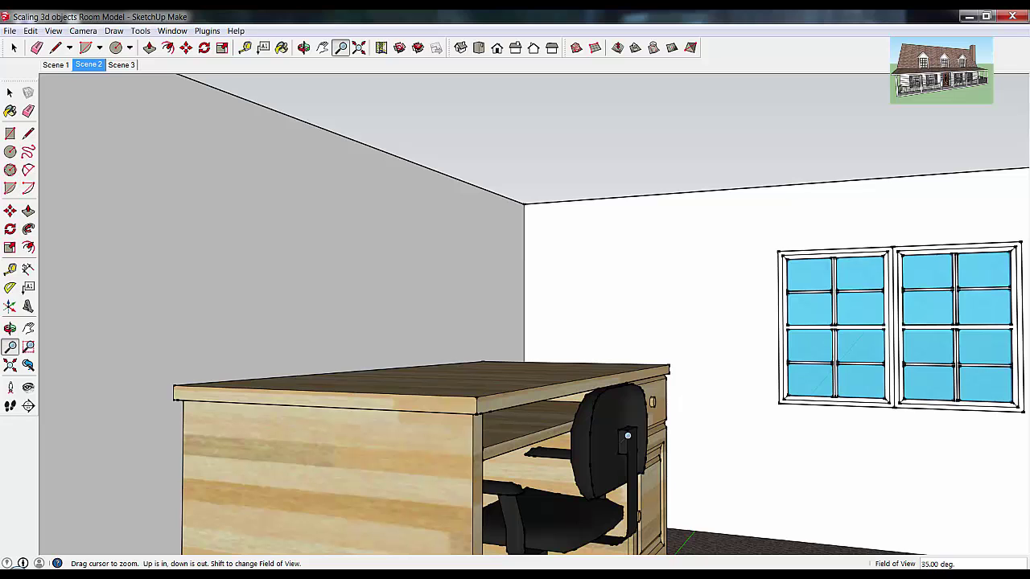
pyautogui.write('95')
pyautogui.press('Return')
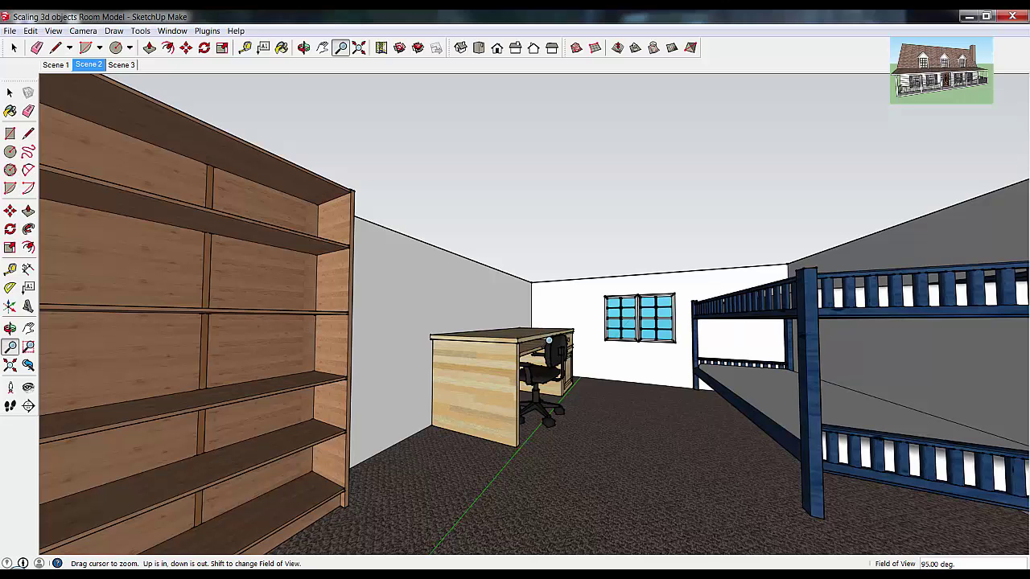
# Step: Vary the room's field of view freehand, resetting it to 35 degrees between changes and ending at about 86 degrees
pyautogui.keyDown('shift'); pyautogui.moveTo(549, 341); pyautogui.dragTo(568, 416); pyautogui.keyUp('shift')
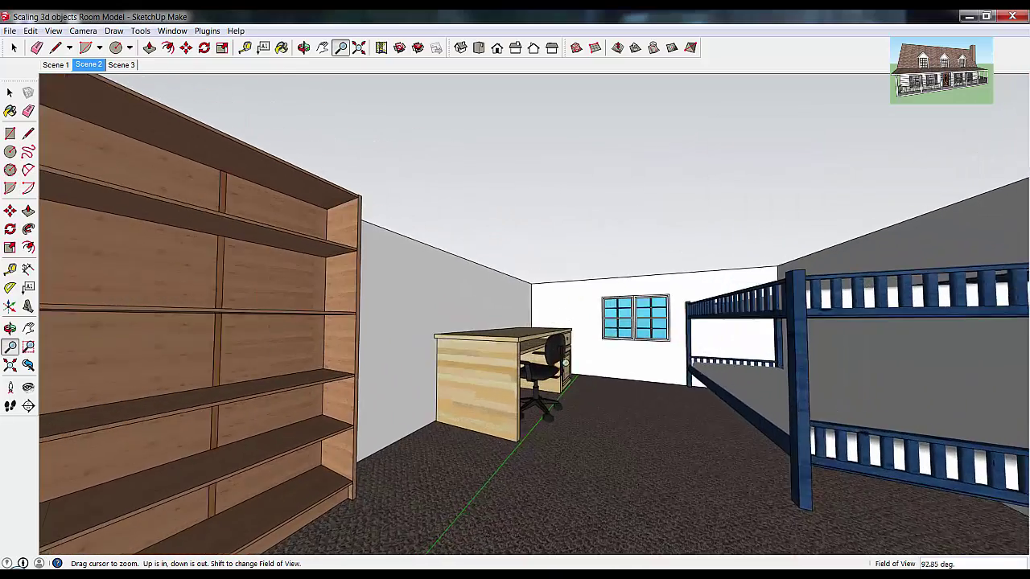
pyautogui.keyDown('shift'); pyautogui.moveTo(566, 364); pyautogui.dragTo(548, 230); pyautogui.keyUp('shift')
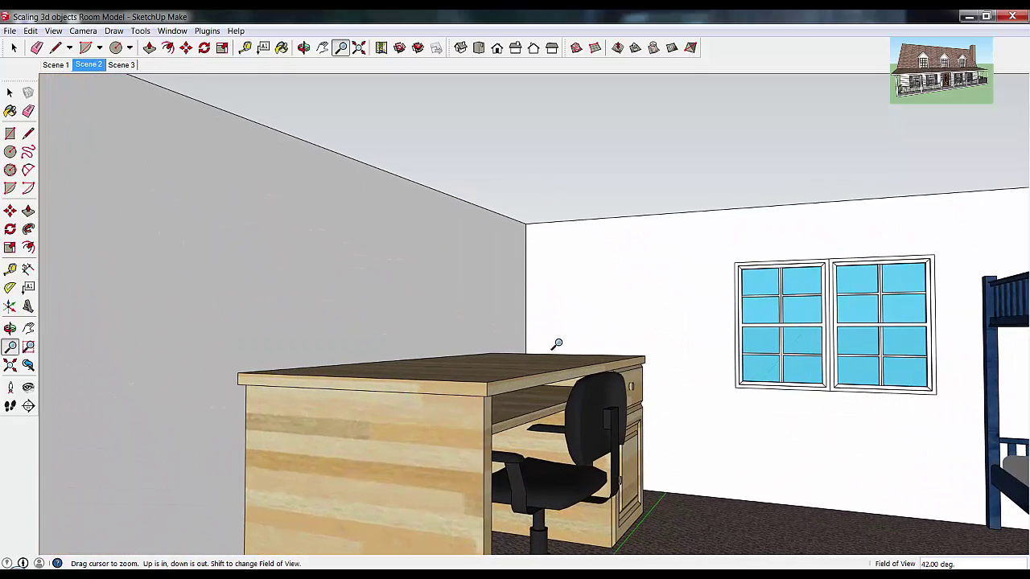
pyautogui.write('35')
pyautogui.press('Return')
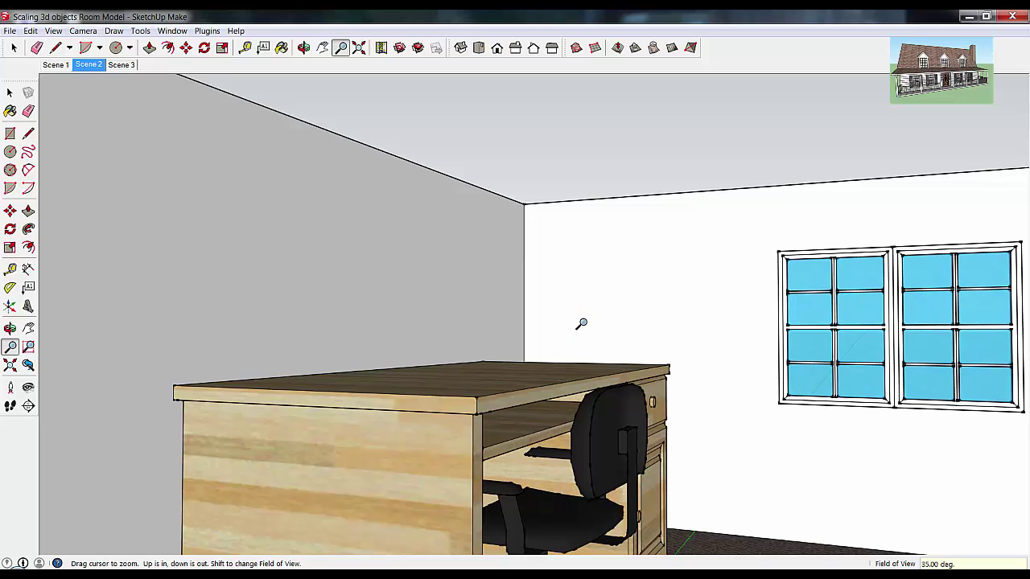
pyautogui.keyDown('shift'); pyautogui.moveTo(582, 321); pyautogui.dragTo(602, 548); pyautogui.keyUp('shift')
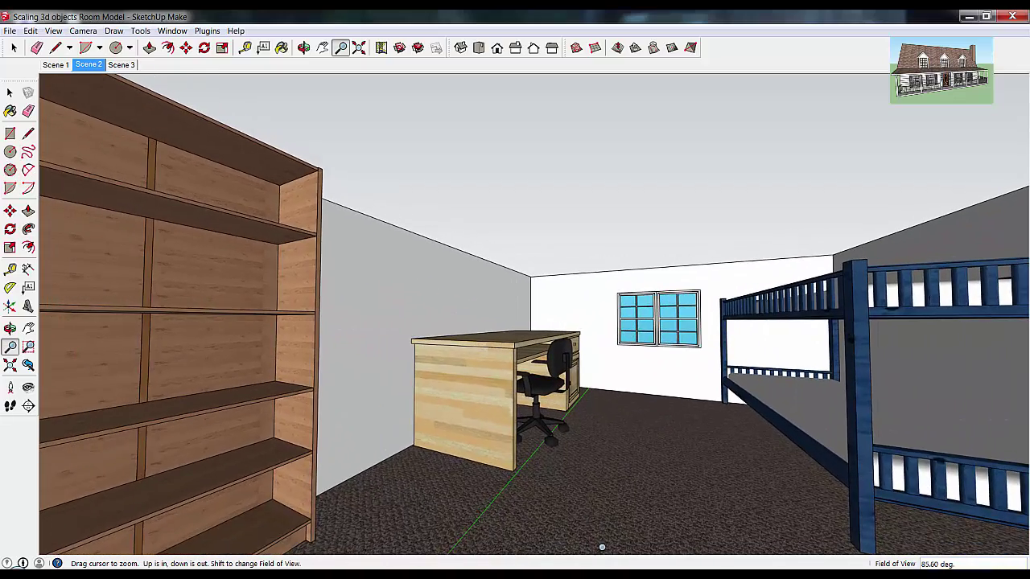
# Step: Select all connected geometry of the window with the Select tool, and zoom in closely on a corner of its frame
pyautogui.press('space')
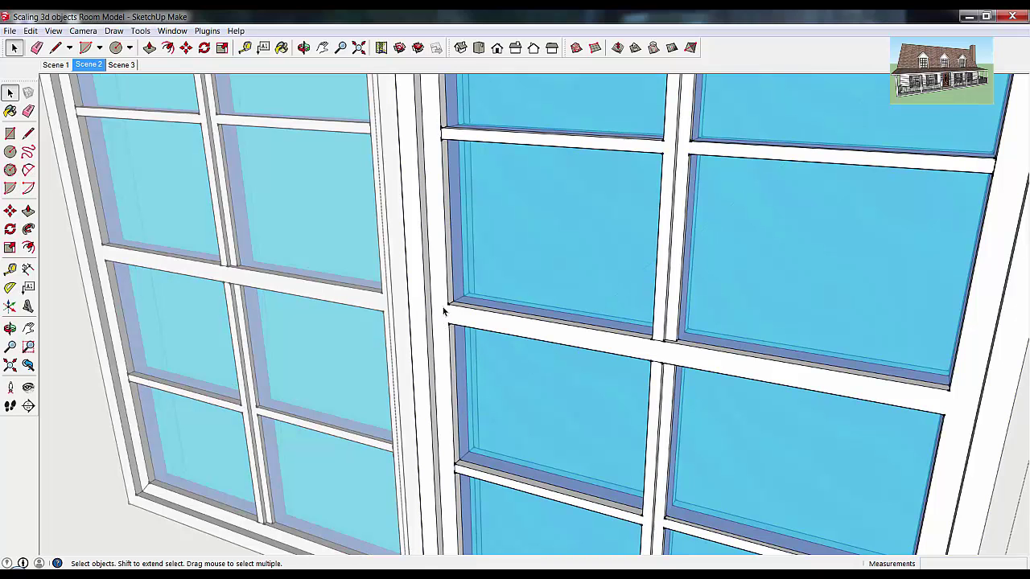
pyautogui.tripleClick(443, 311)
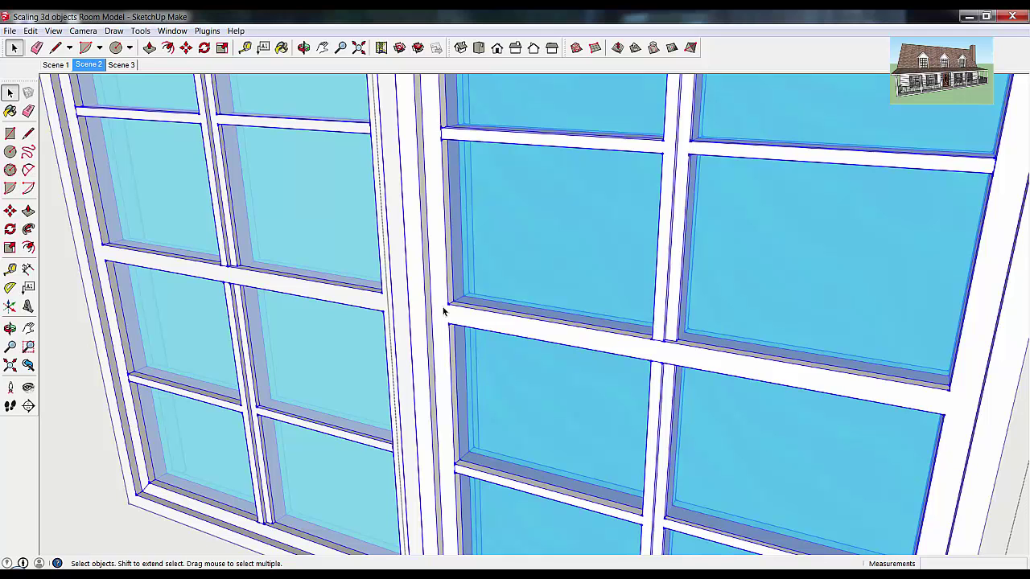
pyautogui.scroll(4, 447, 304)
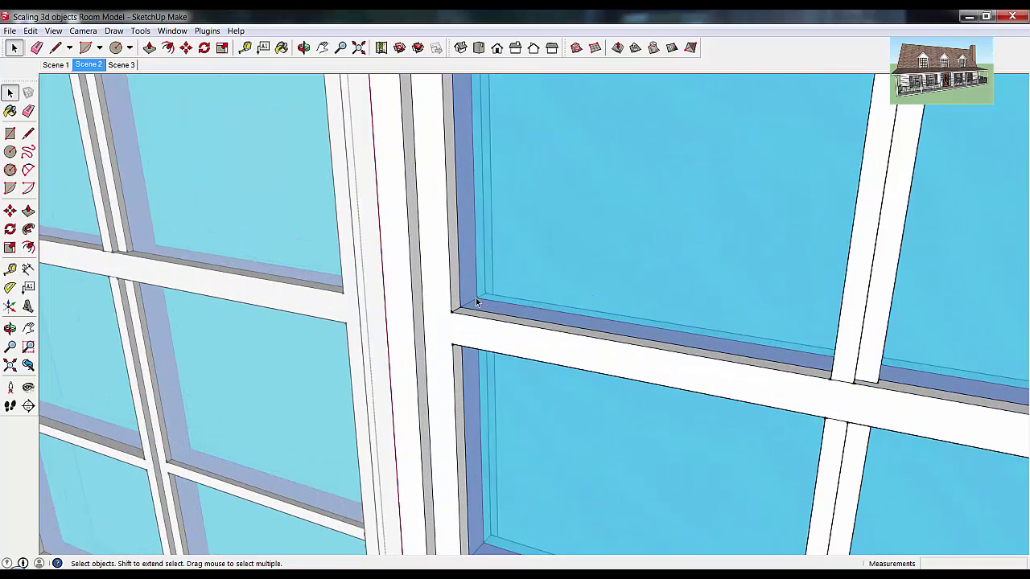
pyautogui.scroll(2, 522, 305)
pyautogui.scroll(-2, 441, 329)
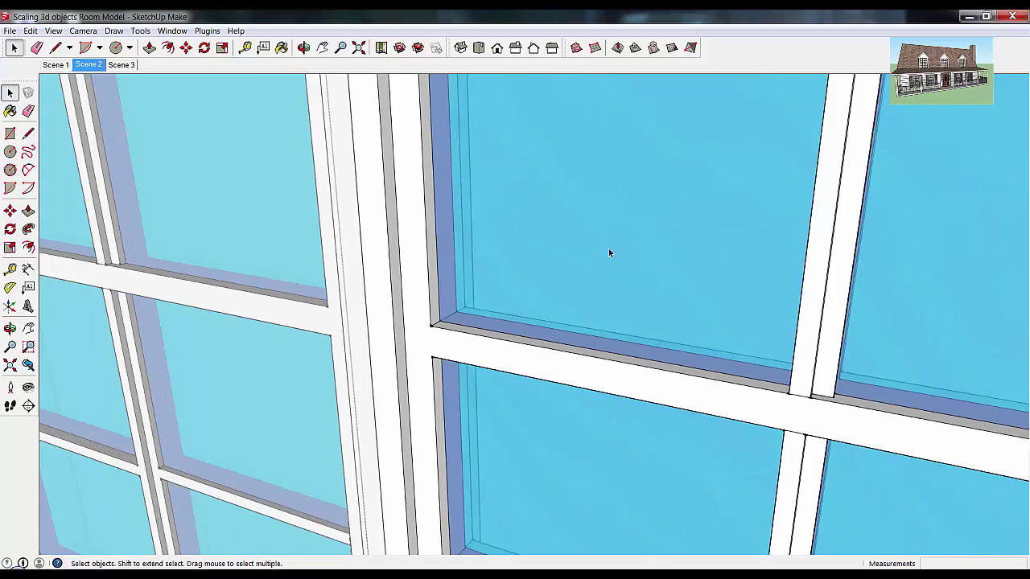
pyautogui.scroll(2, 584, 218)
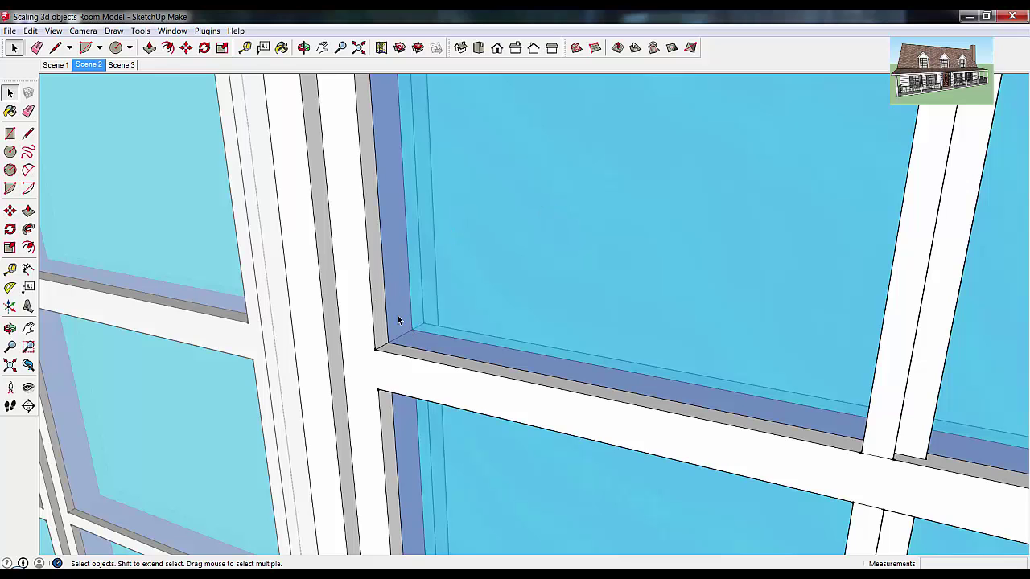
pyautogui.scroll(4, 398, 319)
# Step: Orbit around the close-up of the window pane, restore the view to the whole model, and leave the window's editing mode
pyautogui.moveTo(397, 317); pyautogui.dragTo(916, 316, button='middle')
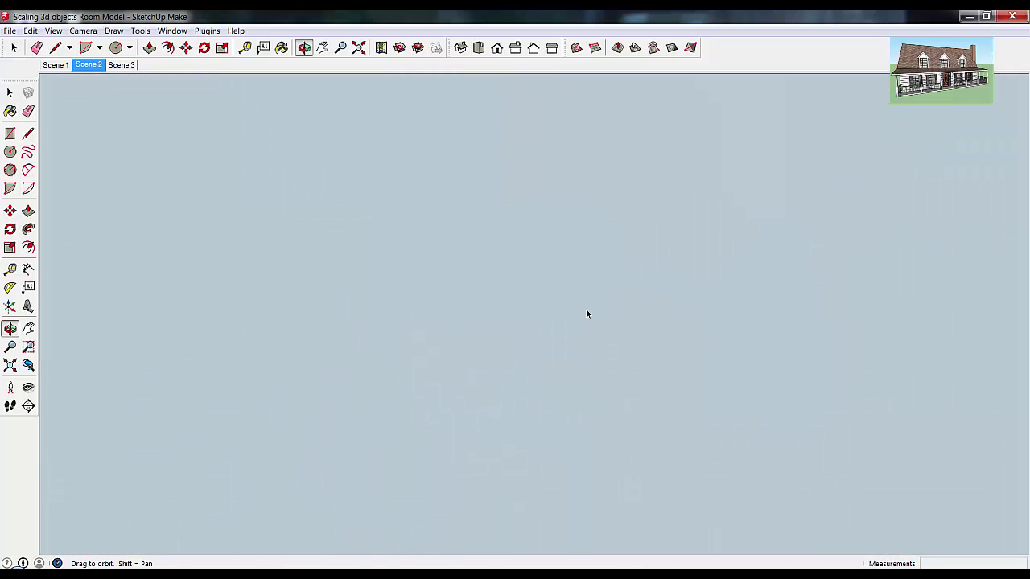
pyautogui.press('space')
pyautogui.moveTo(145, 316); pyautogui.dragTo(306, 299, button='middle')
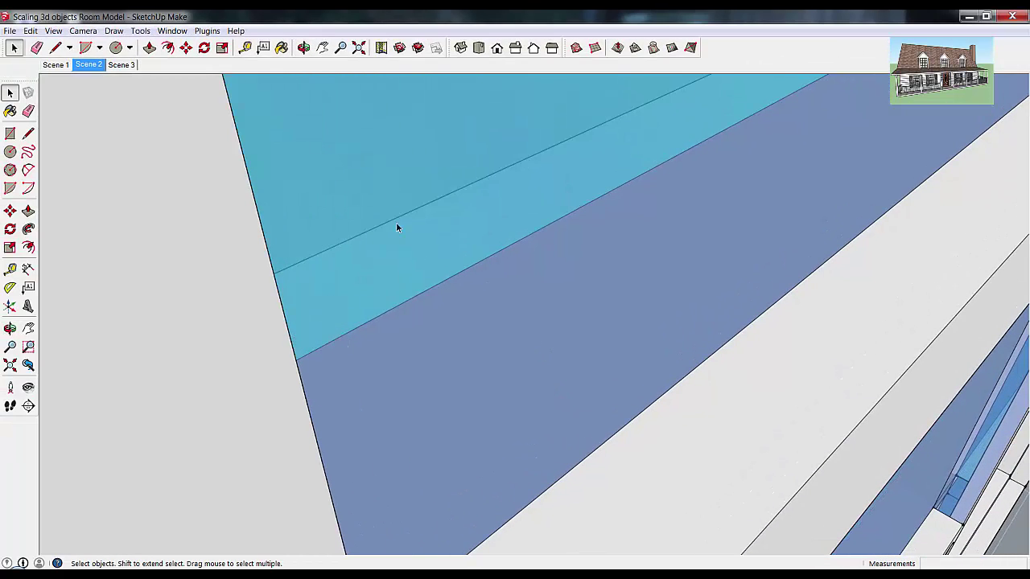
pyautogui.click(359, 50)
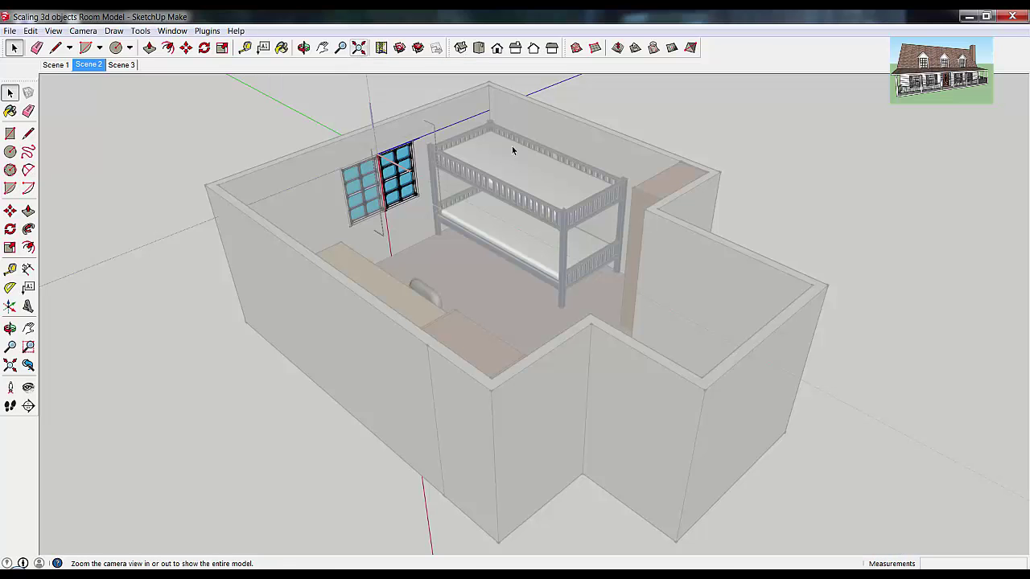
pyautogui.click(746, 175)
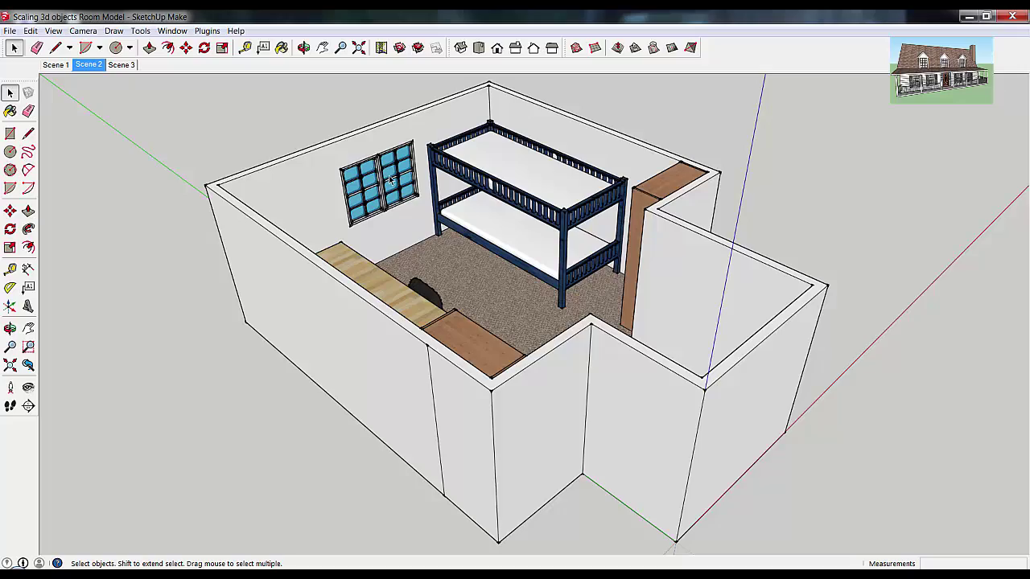
# Step: Zoom in closely on the window beside the bunk bed and bring the whole room back with Zoom Extents
pyautogui.scroll(8, 392, 182)
pyautogui.scroll(8, 395, 207)
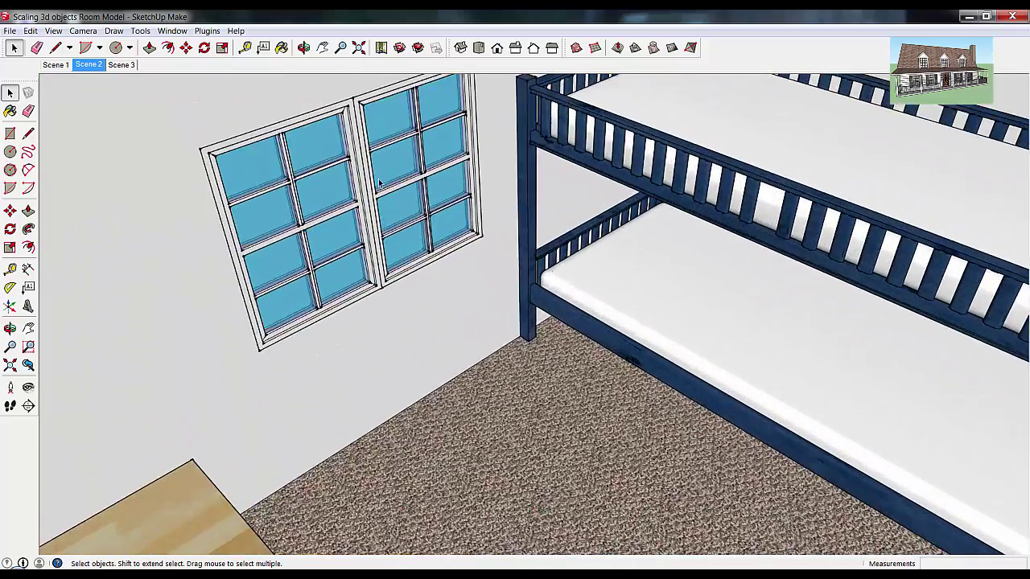
pyautogui.scroll(8, 394, 173)
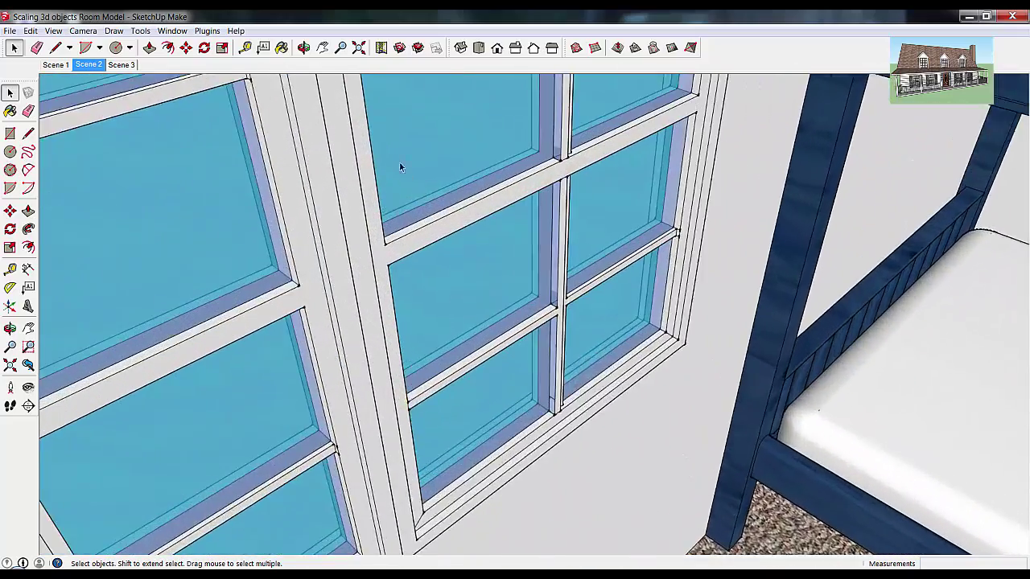
pyautogui.scroll(-3, 365, 175)
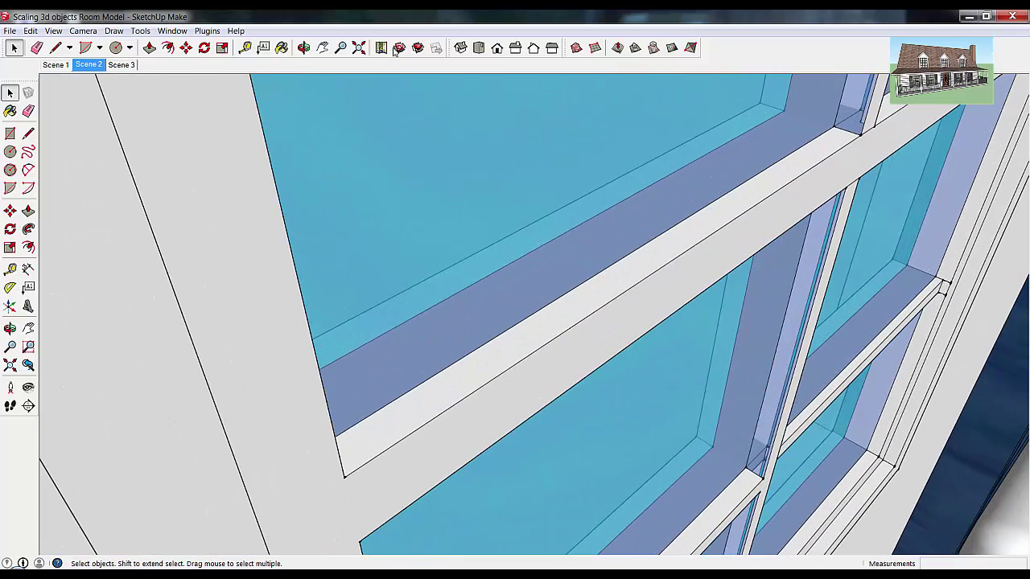
pyautogui.click(358, 47)
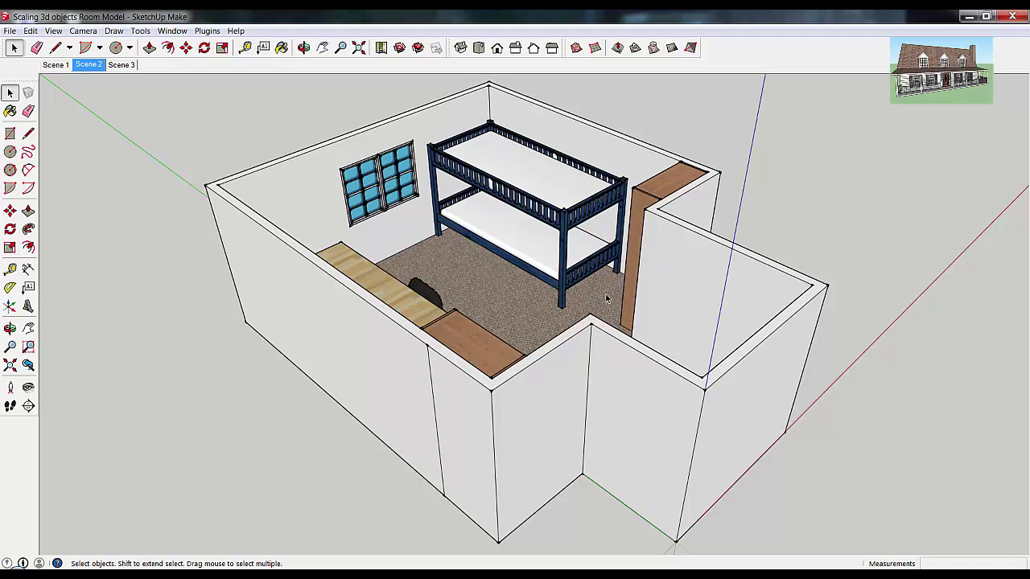
# Step: Orbit the room to face the desk, zoom in on the desk and chair, and fit the whole model in view
pyautogui.moveTo(606, 299); pyautogui.dragTo(523, 238, button='middle')
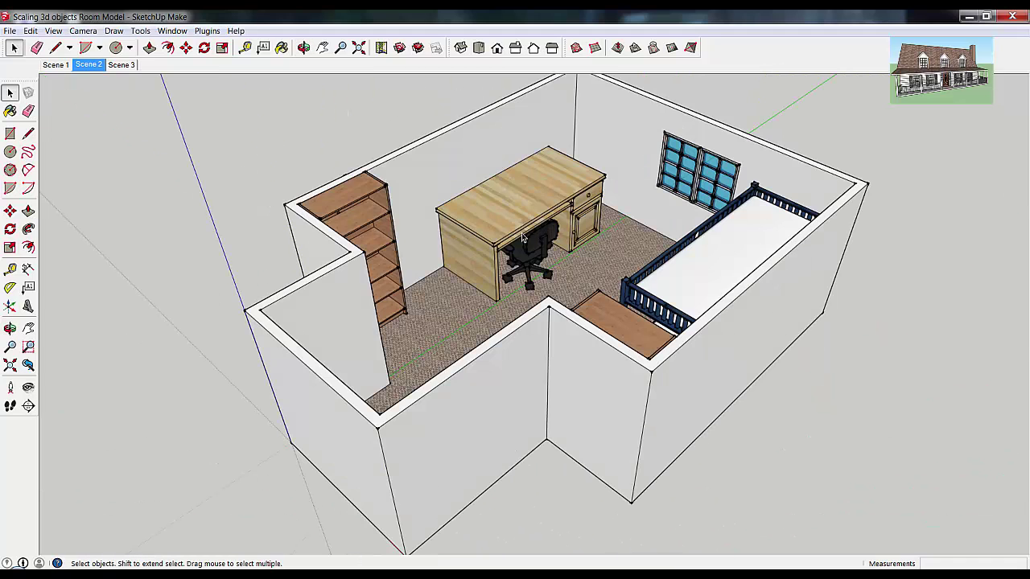
pyautogui.scroll(6, 523, 238)
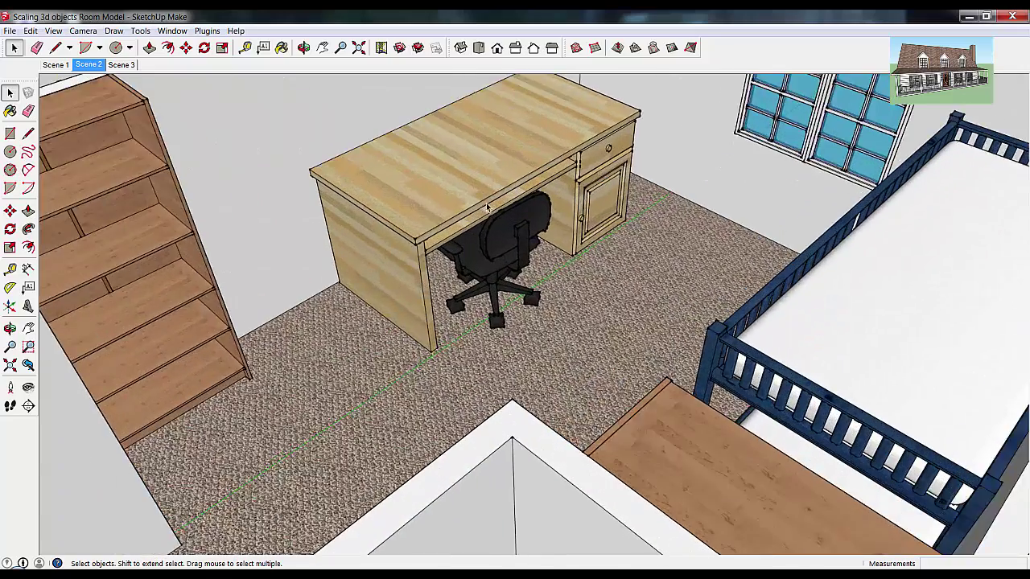
pyautogui.scroll(3, 486, 207)
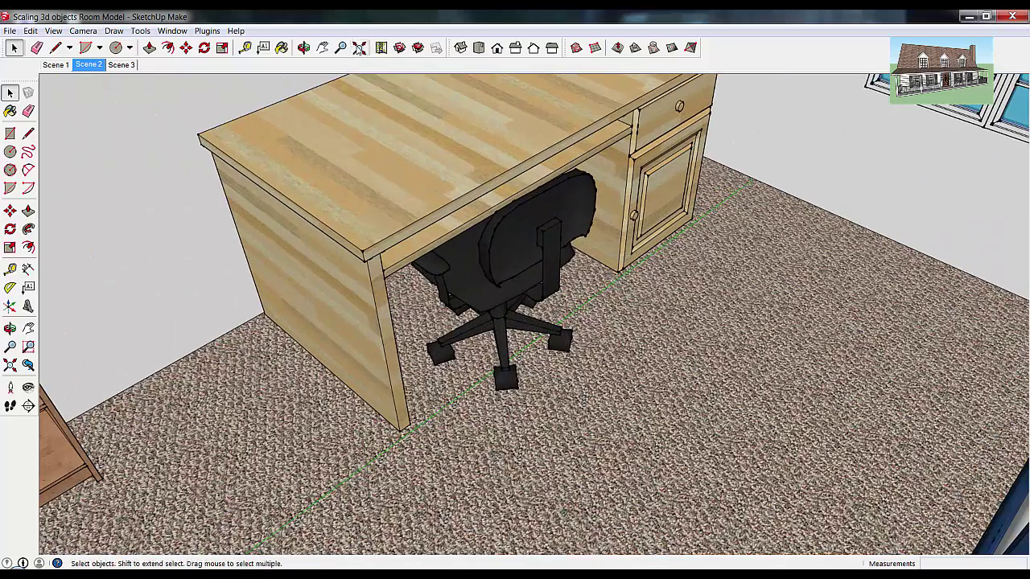
pyautogui.click(358, 47)
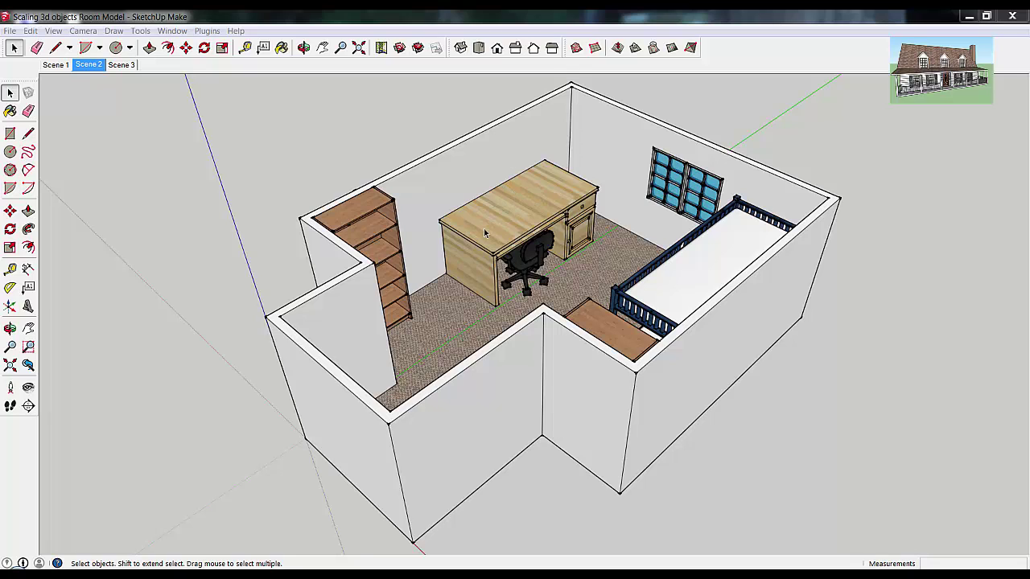
# Step: Show the room in the Iso standard view twice, orbiting to a higher viewpoint after each
pyautogui.click(460, 48)
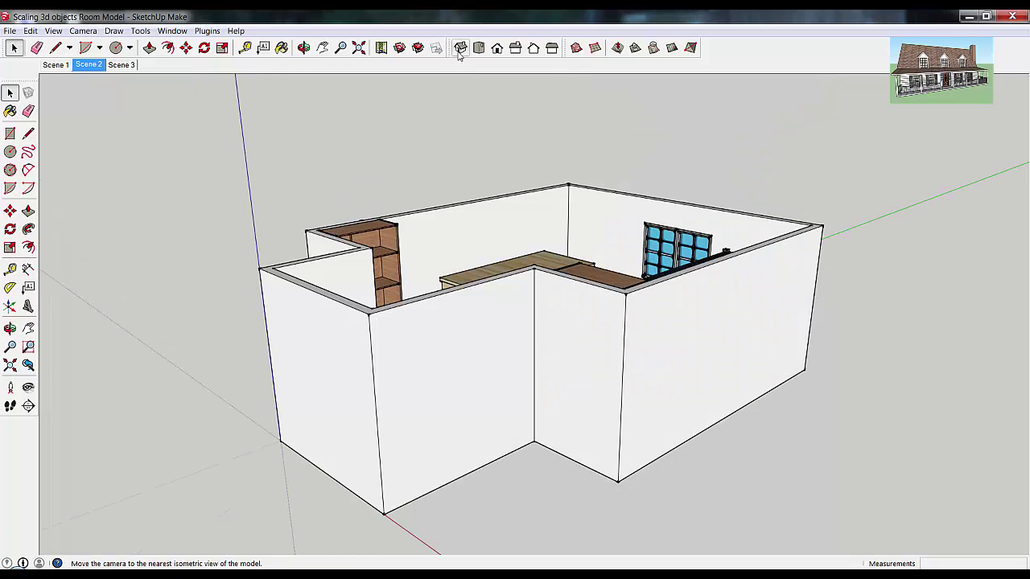
pyautogui.press('o')
pyautogui.moveTo(510, 223); pyautogui.dragTo(560, 291)
pyautogui.press('space')
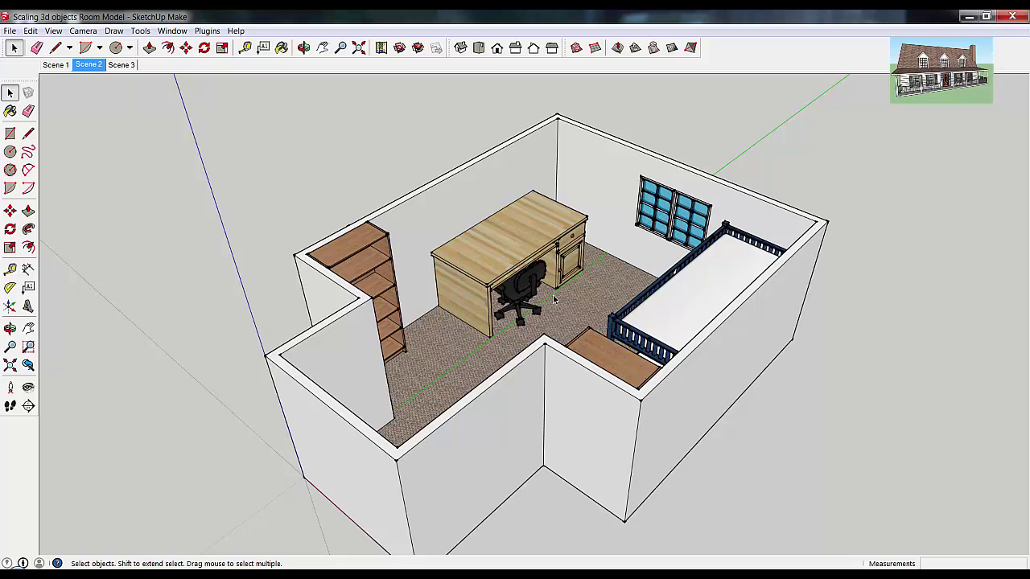
pyautogui.click(459, 48)
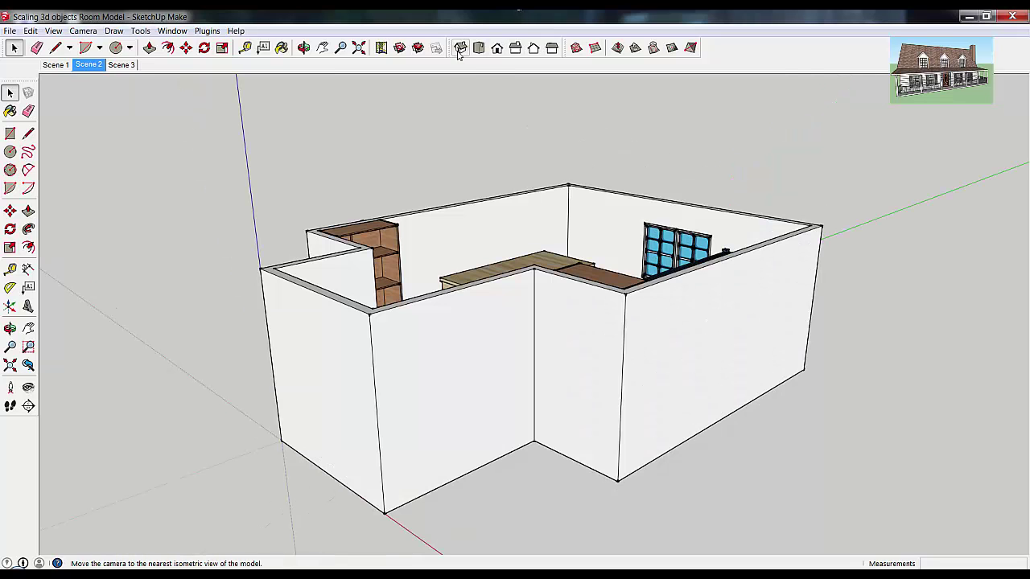
pyautogui.moveTo(515, 241); pyautogui.dragTo(519, 69, button='middle')
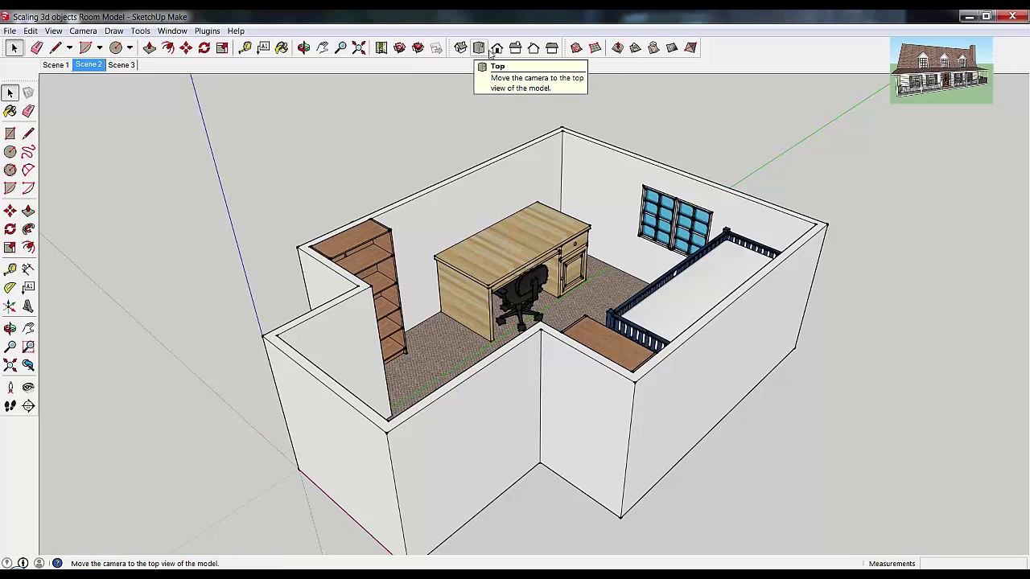
# Step: Go through the room's Front, Right, Top and Left standard views, finishing on the Top view
pyautogui.click(497, 49)
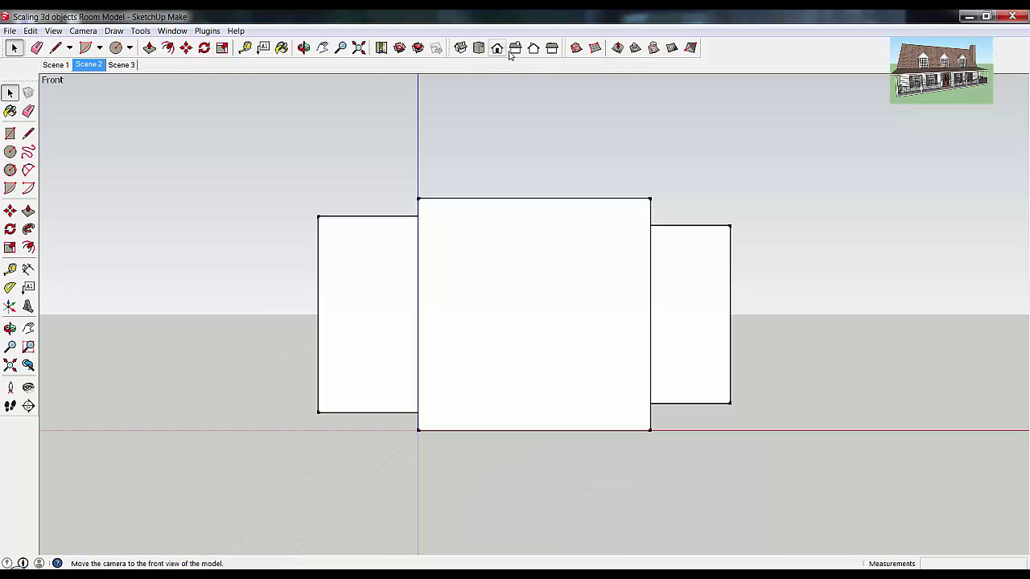
pyautogui.click(513, 49)
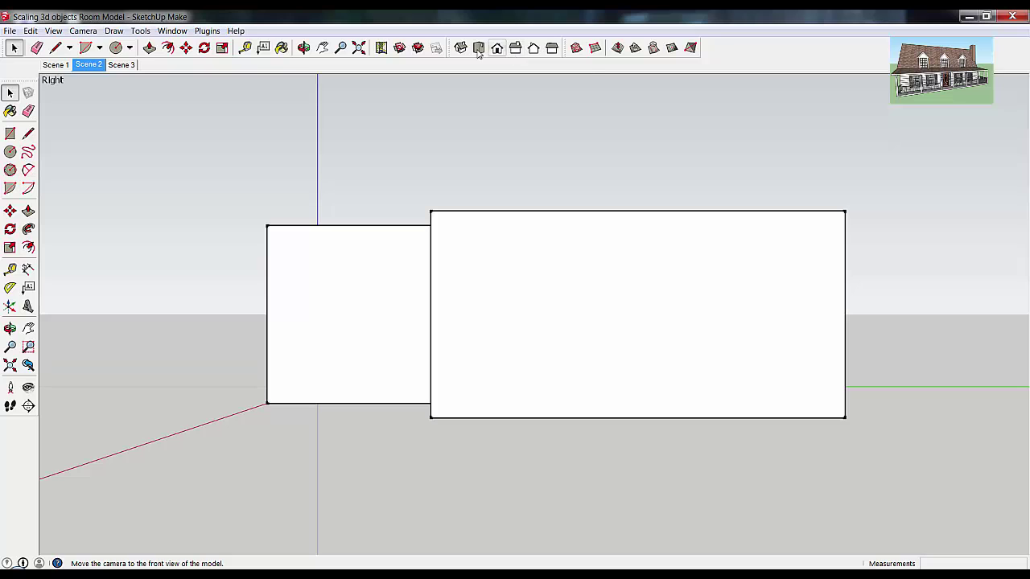
pyautogui.click(478, 49)
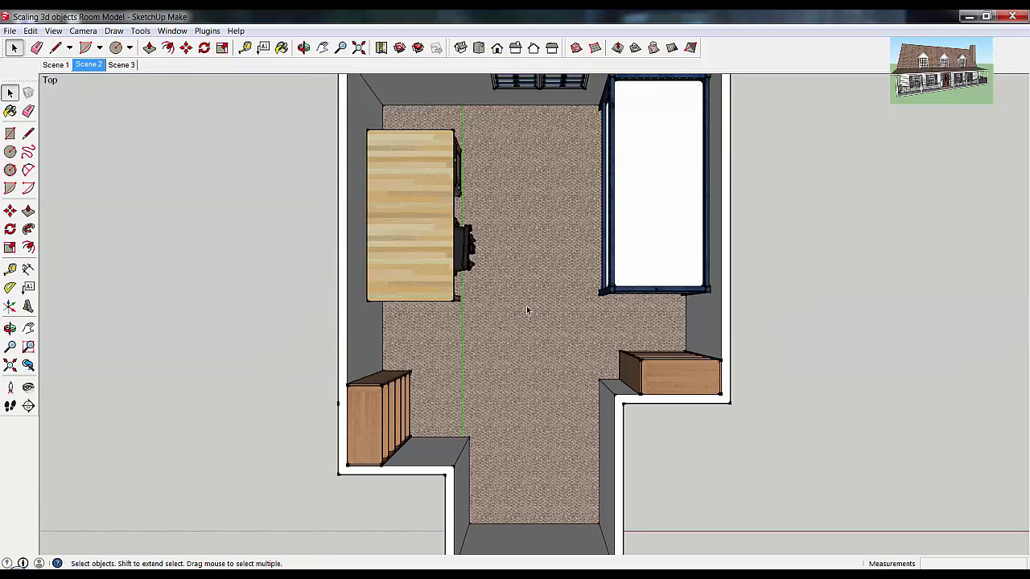
pyautogui.click(551, 50)
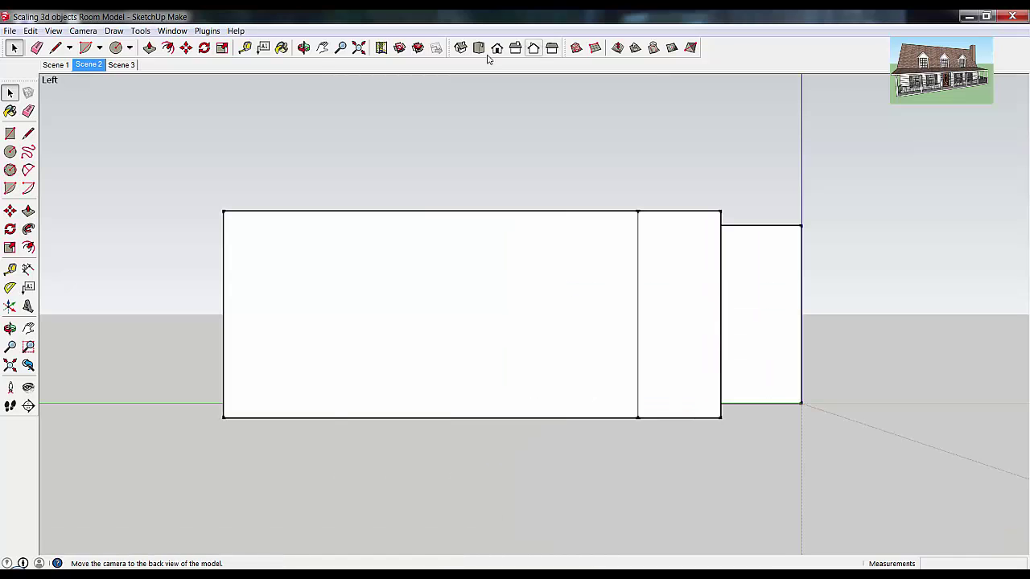
pyautogui.click(479, 49)
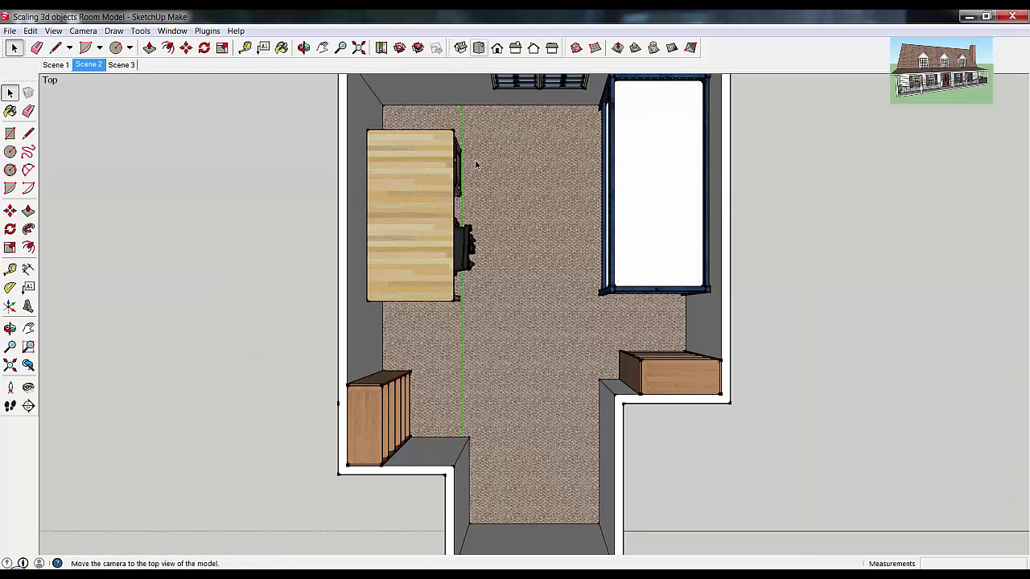
# Step: Hide the carpeted floor face in the room's Top view
pyautogui.scroll(-2, 527, 263)
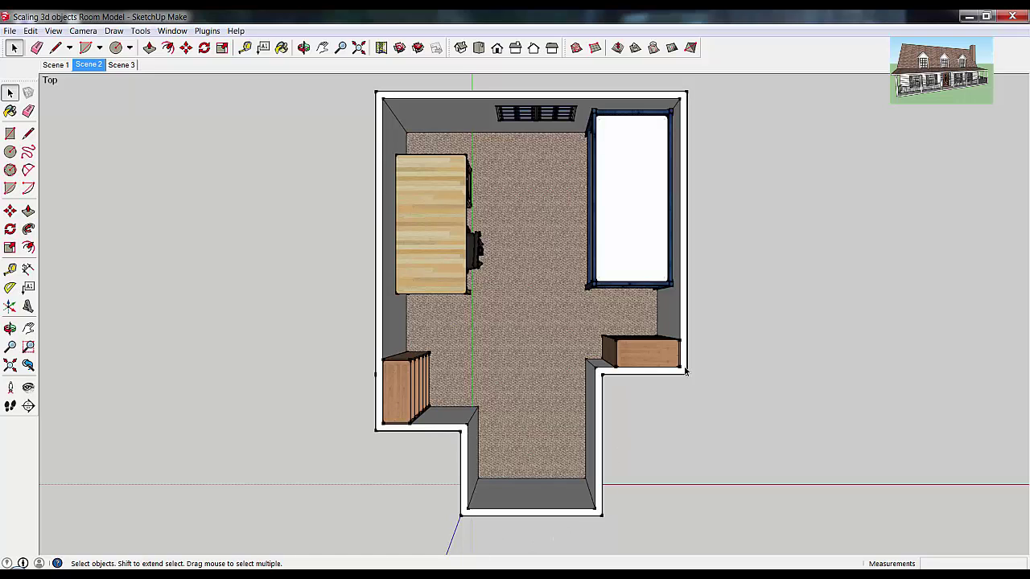
pyautogui.click(536, 297)
pyautogui.rightClick(535, 294)
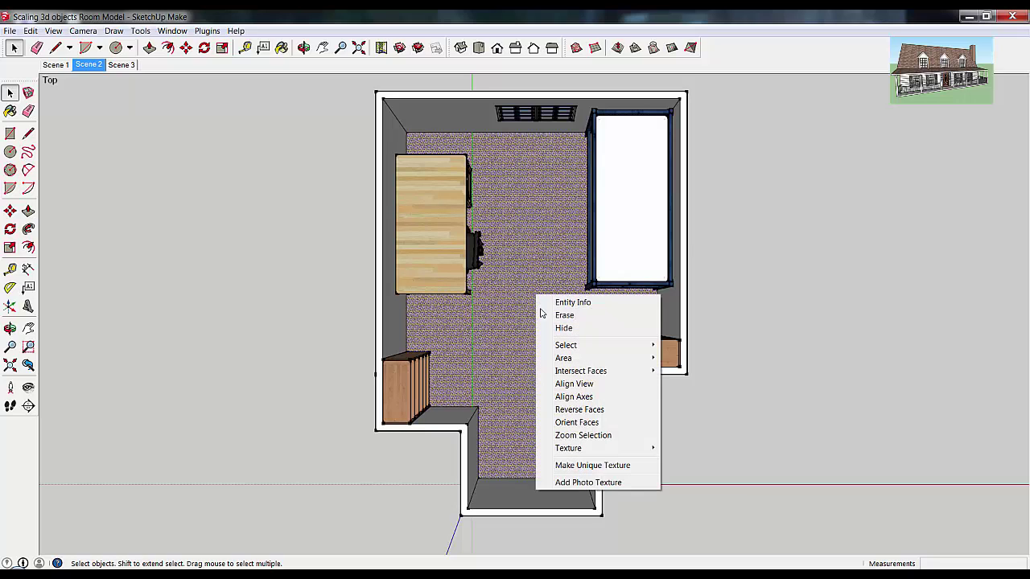
pyautogui.click(585, 331)
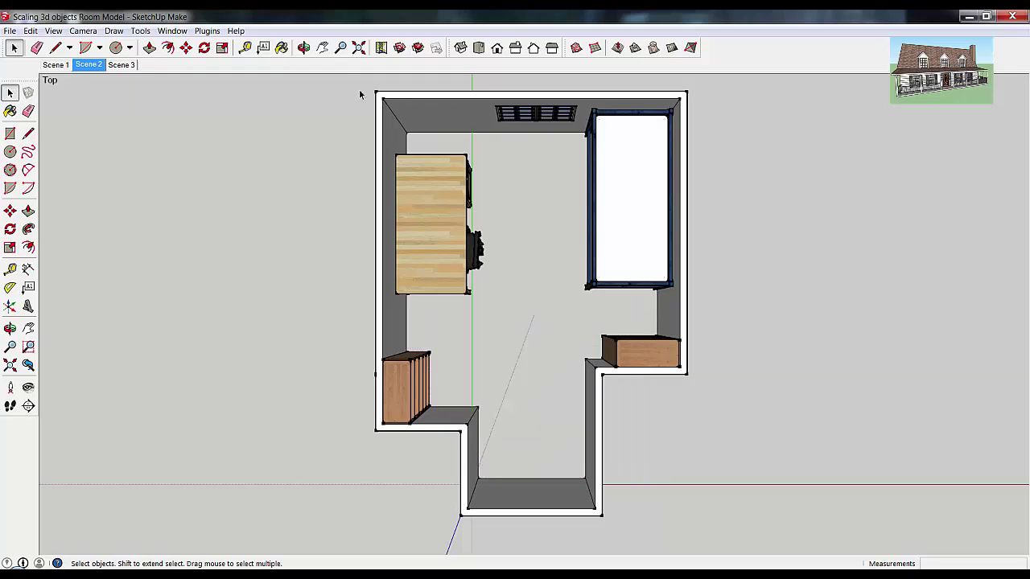
# Step: Place Tape Measure guides along the vertical wall edges at the corner behind the desk and the corner beside the bookcase
pyautogui.click(245, 48)
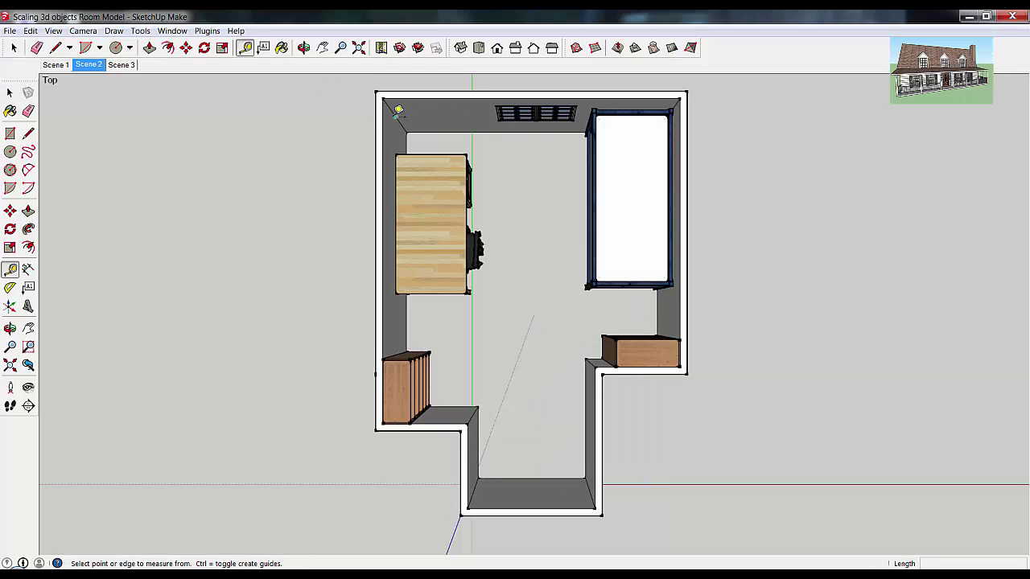
pyautogui.click(399, 110)
pyautogui.click(533, 314)
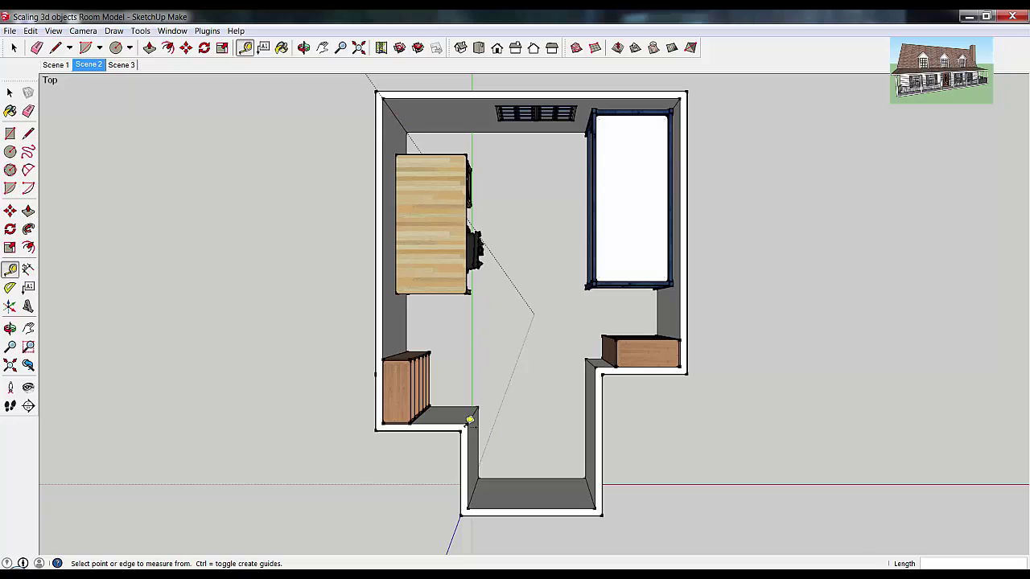
pyautogui.click(476, 411)
# Step: Add guides along the vertical wall edge beside the smaller cabinet and the bunk bed's nearest corner post
pyautogui.scroll(3, 593, 359)
pyautogui.scroll(2, 599, 358)
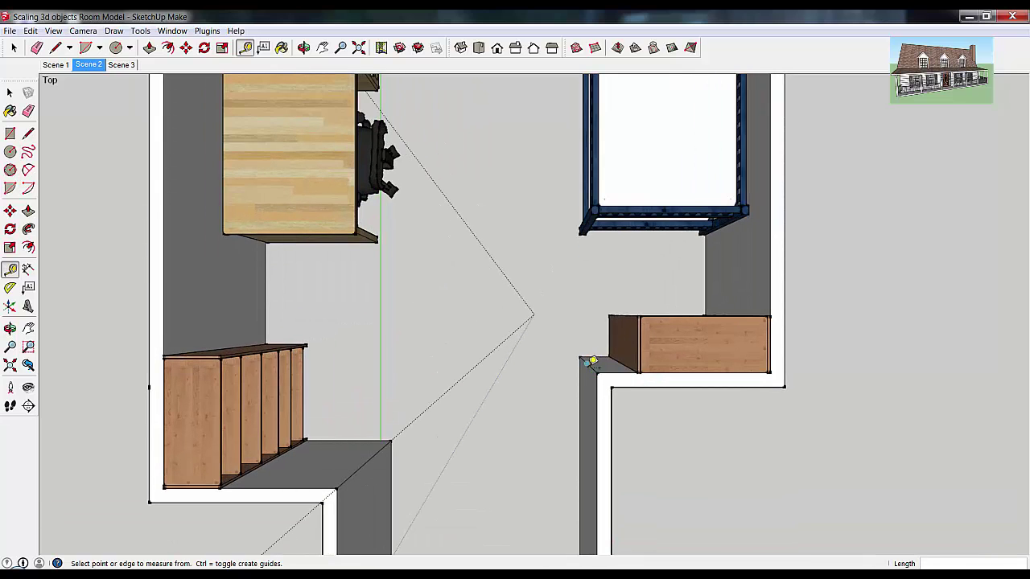
pyautogui.click(590, 358)
pyautogui.scroll(-3, 699, 378)
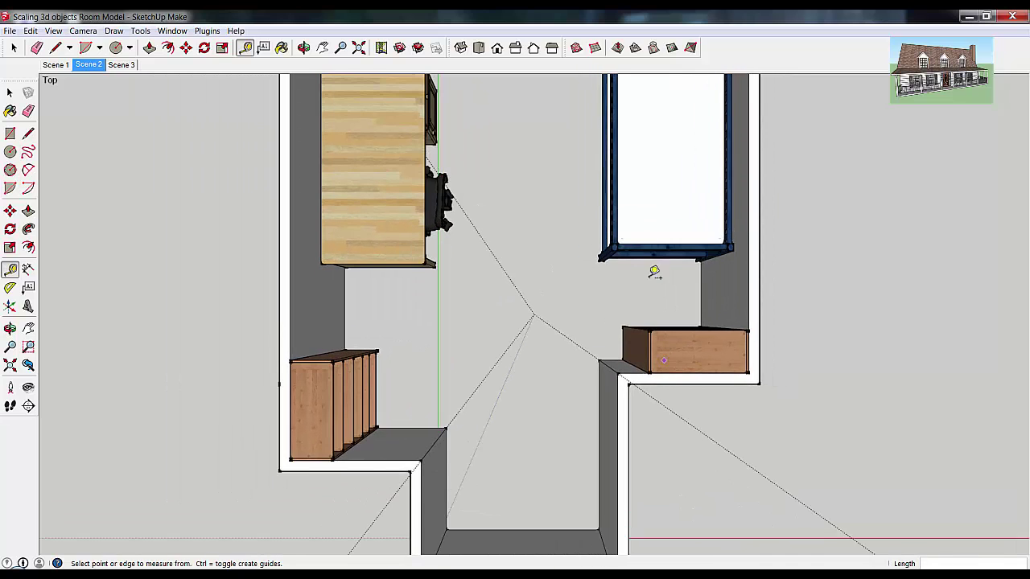
pyautogui.scroll(3, 610, 250)
pyautogui.click(609, 250)
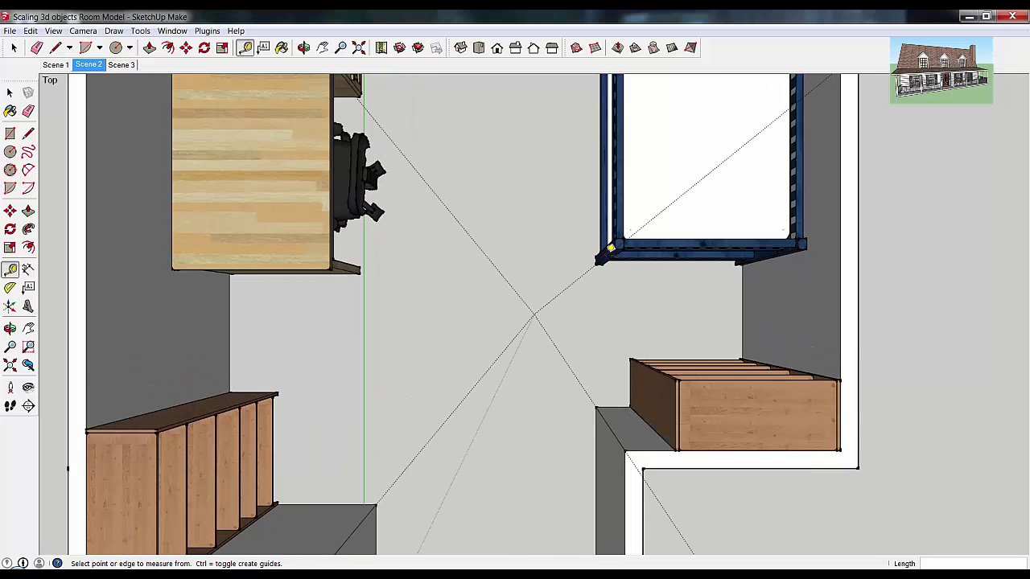
# Step: Show the whole room from above and zoom in and out to examine where the vertical guides converge in perspective
pyautogui.scroll(-3, 630, 251)
pyautogui.scroll(-5, 512, 406)
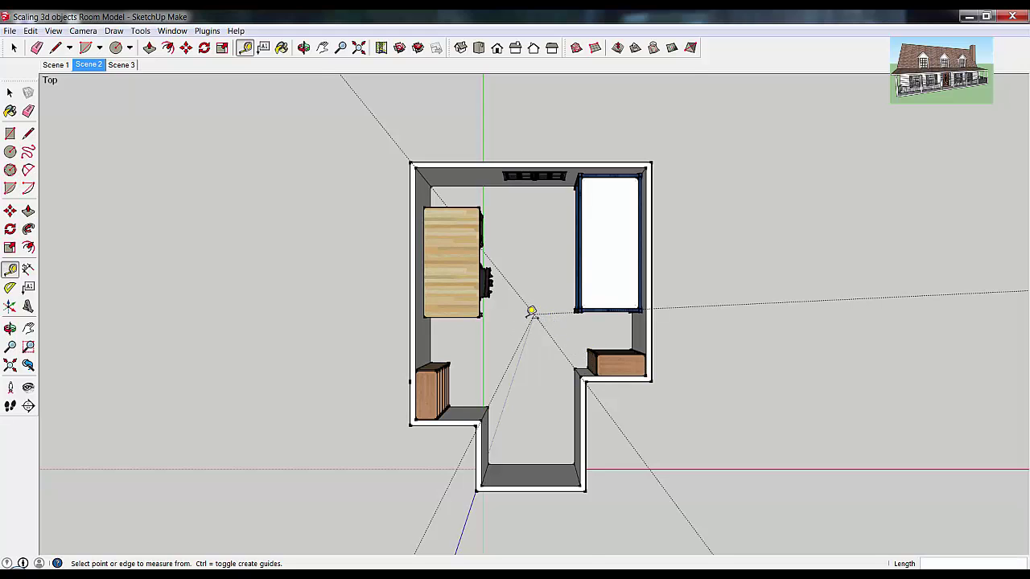
pyautogui.scroll(2, 531, 311)
pyautogui.scroll(-1, 563, 318)
pyautogui.scroll(-2, 563, 322)
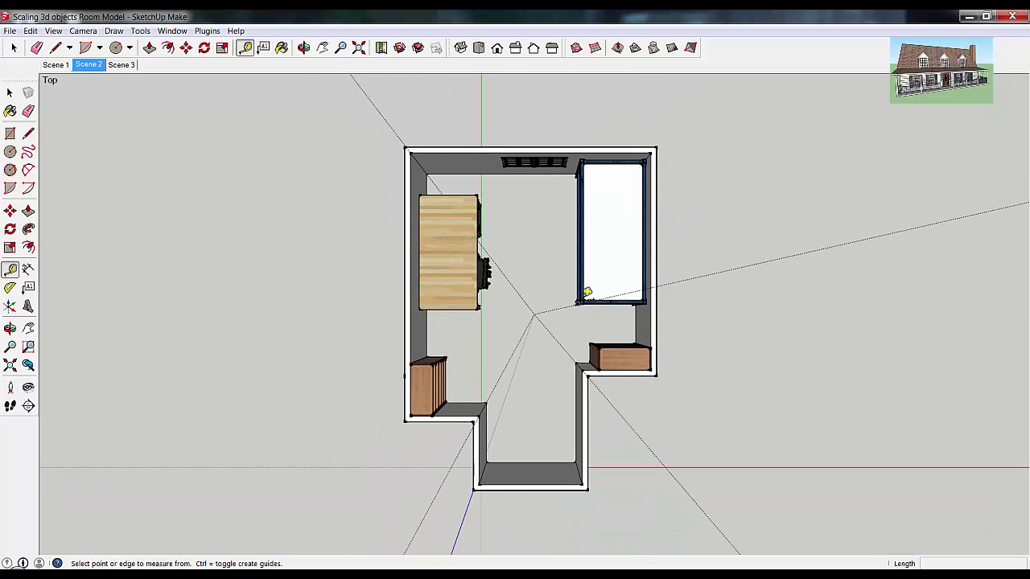
pyautogui.scroll(2, 576, 302)
pyautogui.scroll(-1, 555, 306)
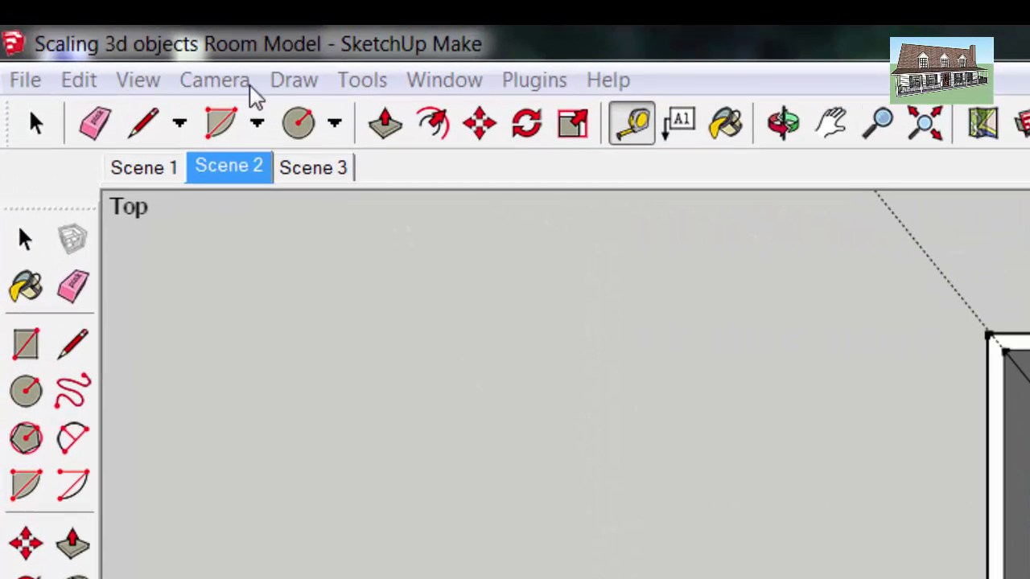
# Step: Switch the camera to Parallel Projection and go through the room's Front, Right and Top standard views
pyautogui.click(222, 86)
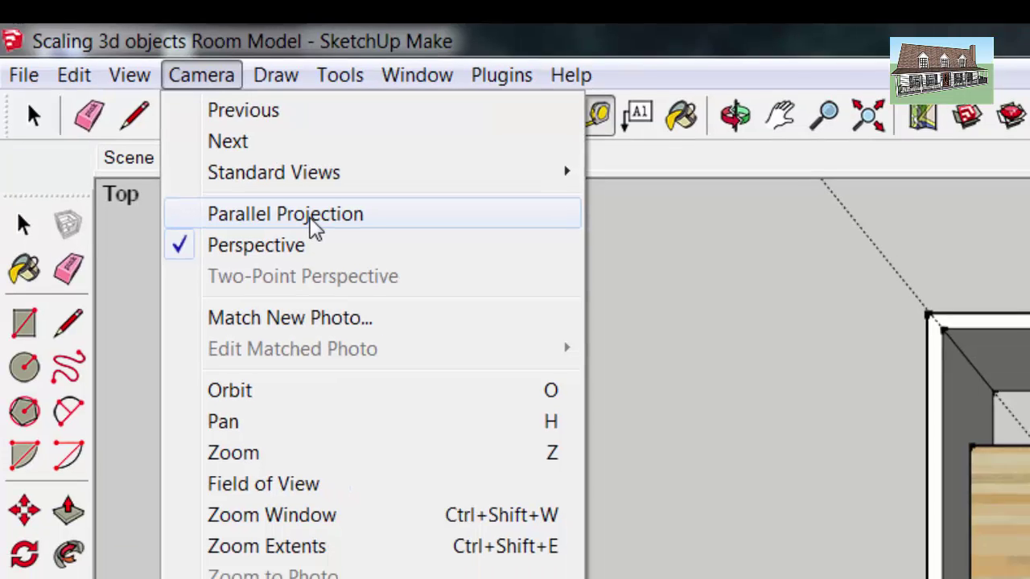
pyautogui.click(330, 231)
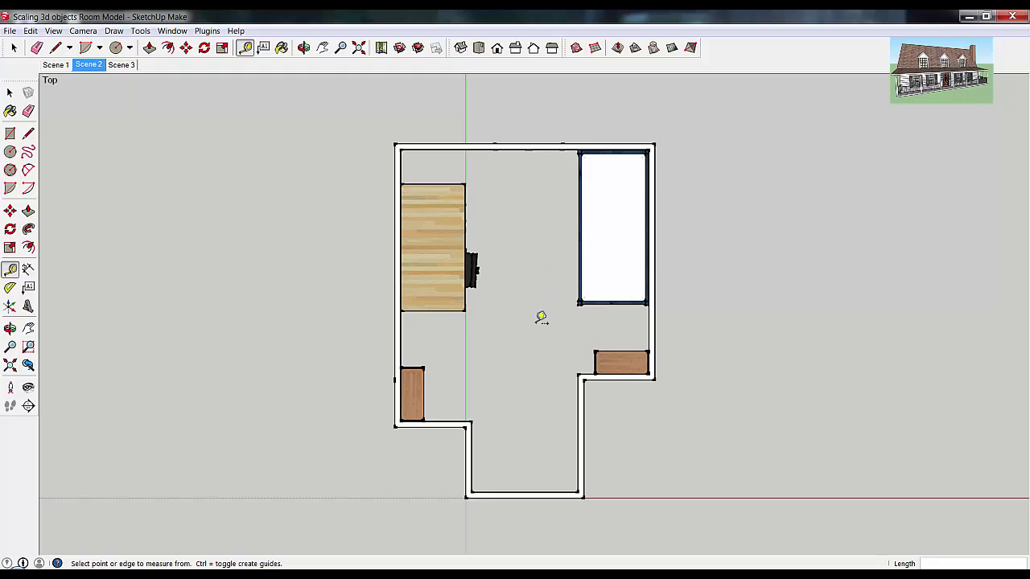
pyautogui.click(498, 48)
pyautogui.click(515, 48)
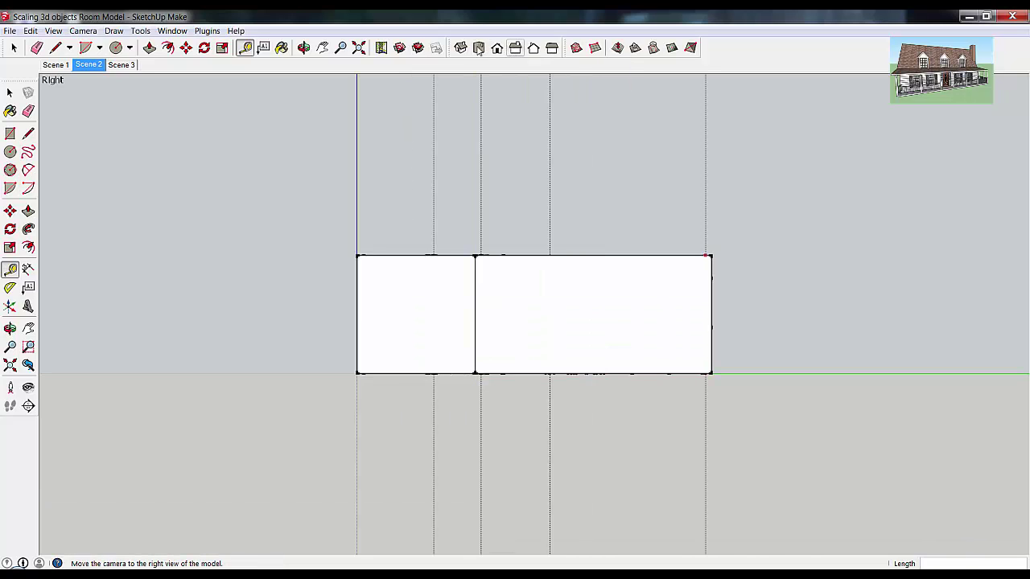
pyautogui.click(478, 48)
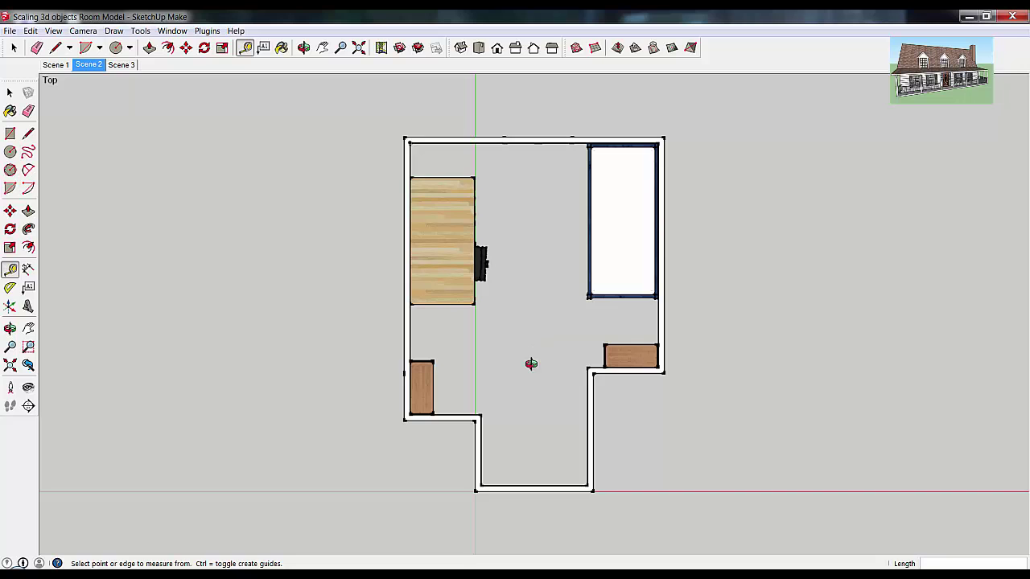
# Step: Orbit around the room in parallel projection to examine it from several sides, and return to the Top view with the Select tool active
pyautogui.moveTo(530, 363); pyautogui.dragTo(531, 166, button='middle')
pyautogui.moveTo(556, 322); pyautogui.dragTo(489, 253, button='middle')
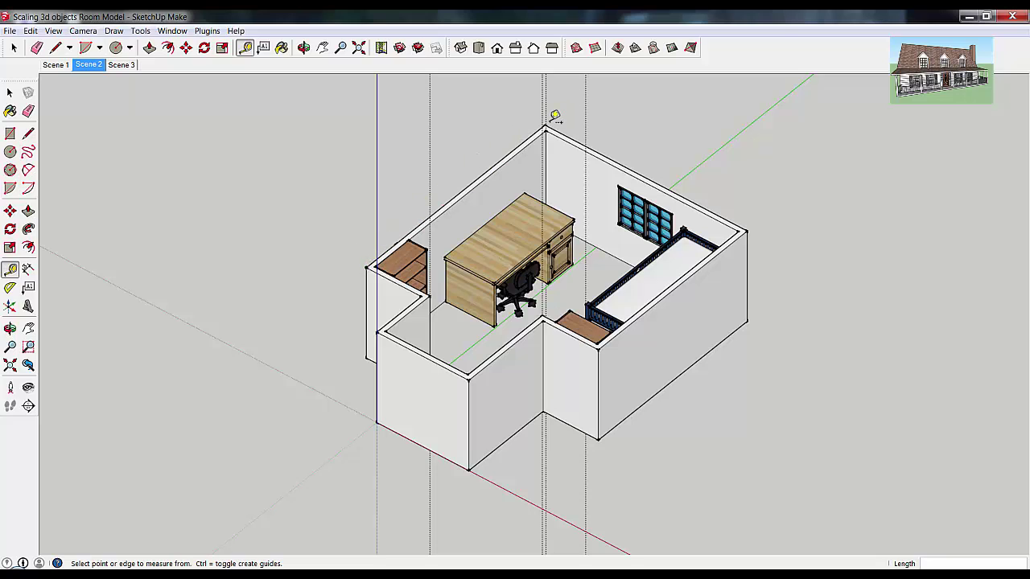
pyautogui.moveTo(547, 254); pyautogui.dragTo(537, 435, button='middle')
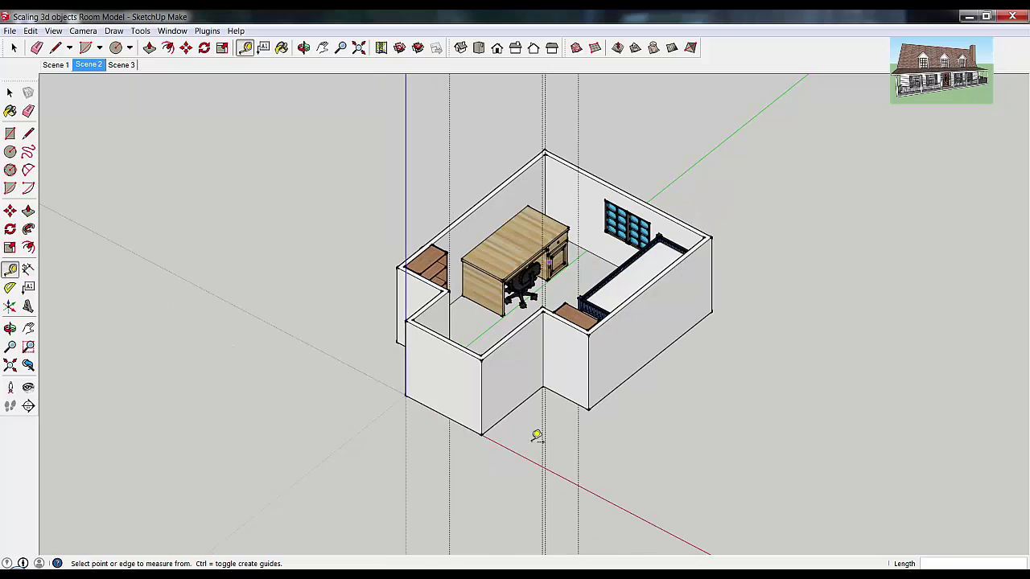
pyautogui.moveTo(528, 327); pyautogui.dragTo(558, 257, button='middle')
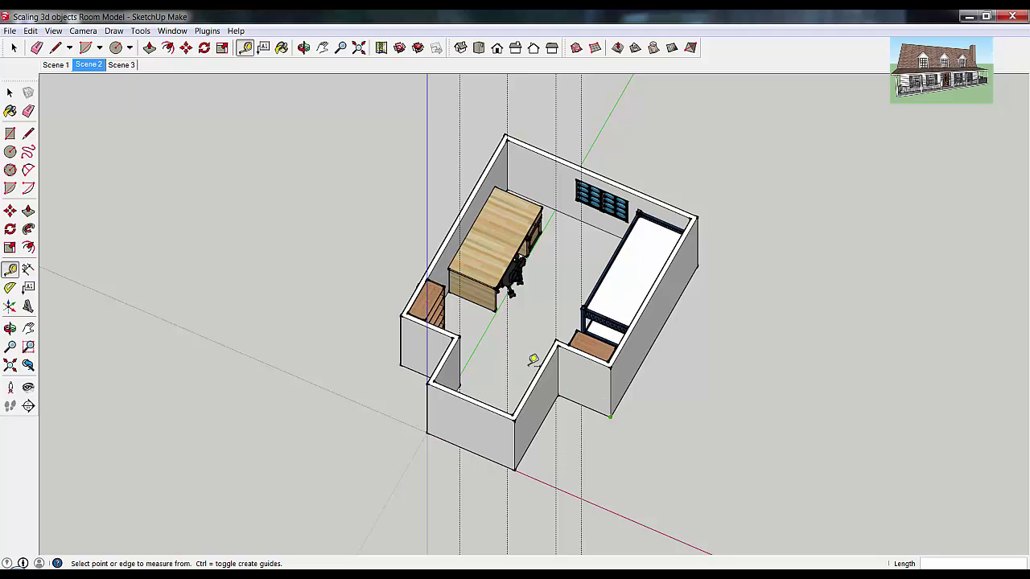
pyautogui.moveTo(524, 368); pyautogui.dragTo(543, 299, button='middle')
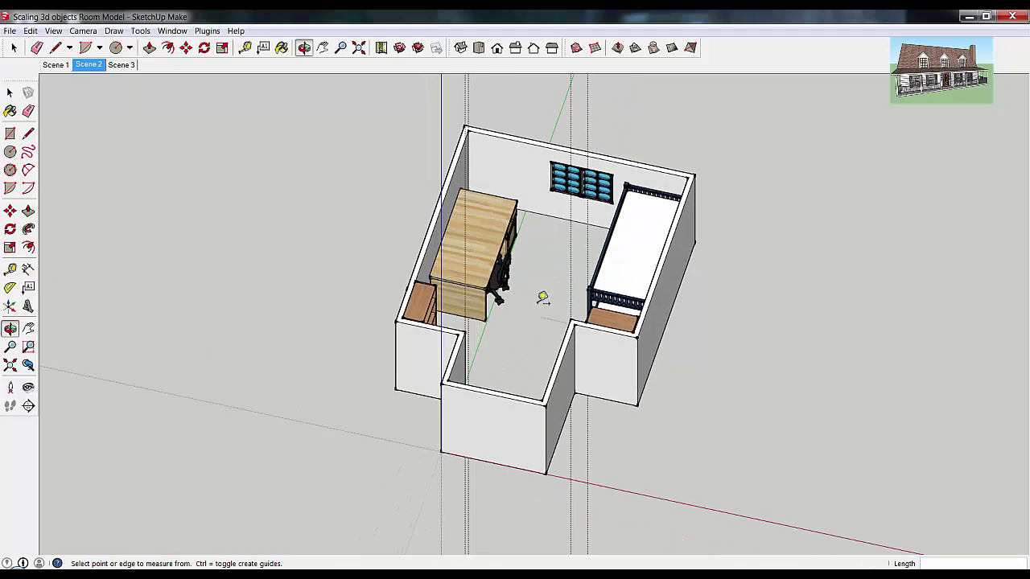
pyautogui.scroll(2, 543, 298)
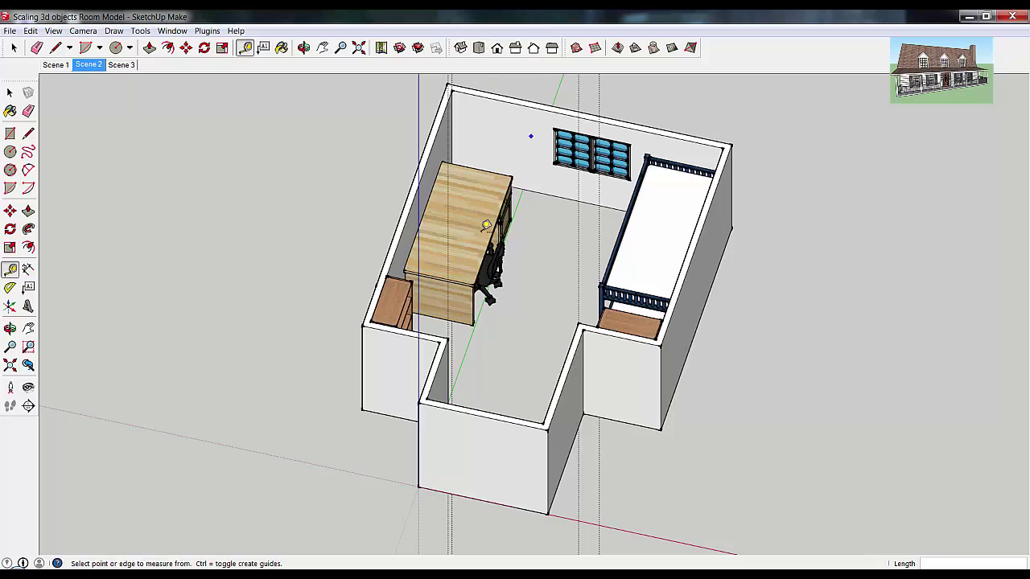
pyautogui.moveTo(752, 315); pyautogui.dragTo(772, 324, button='middle')
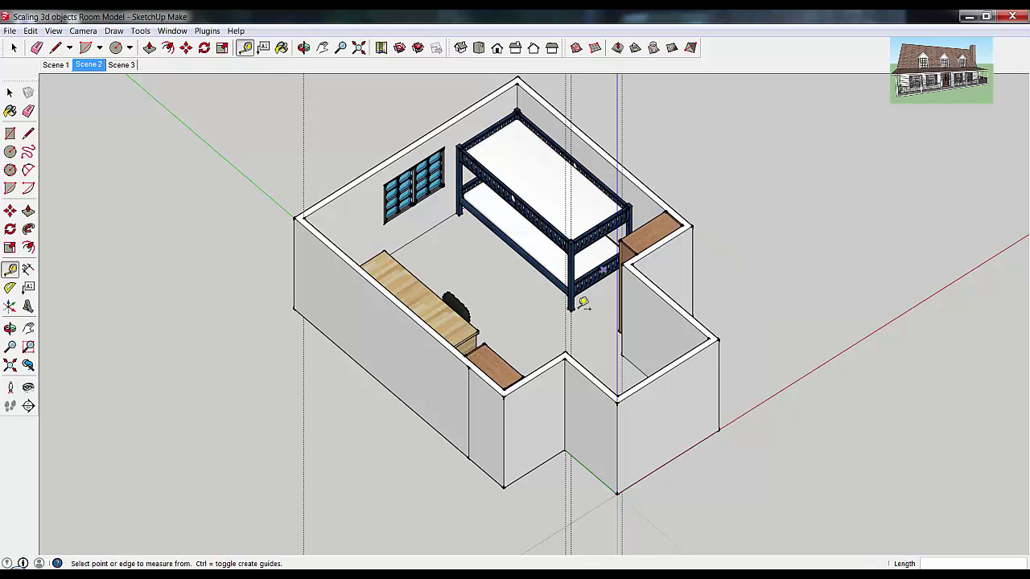
pyautogui.click(479, 47)
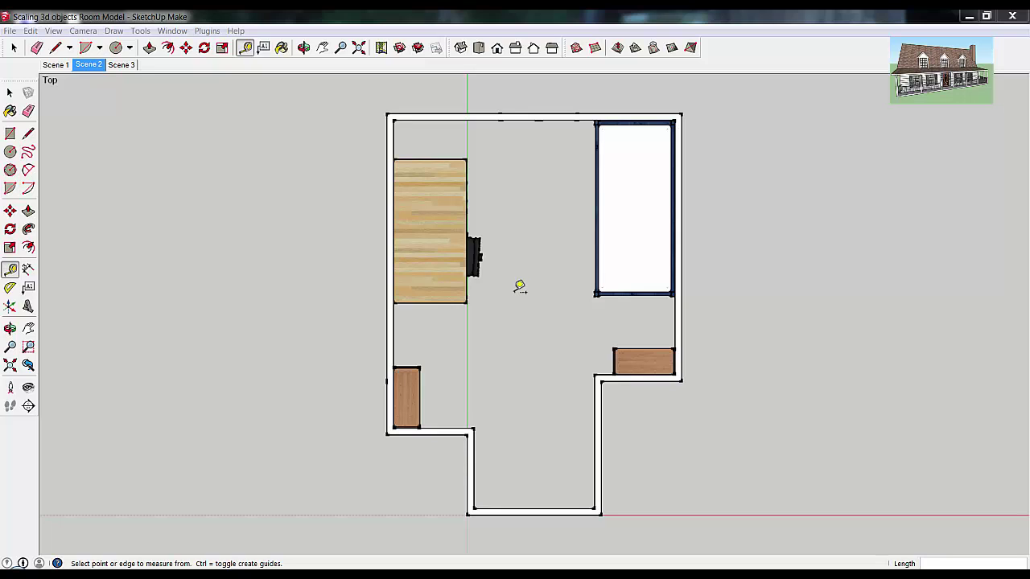
pyautogui.press('space')
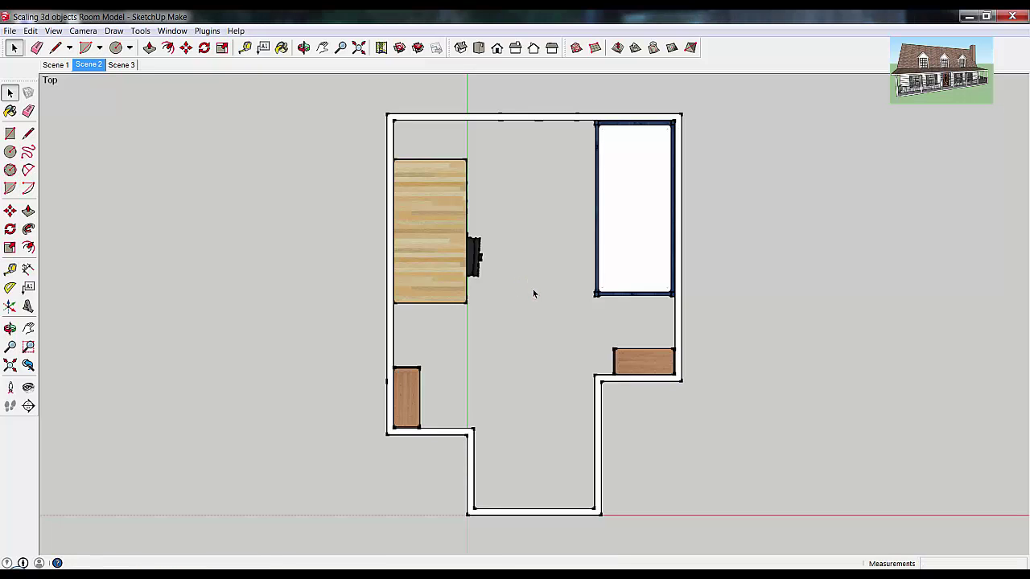